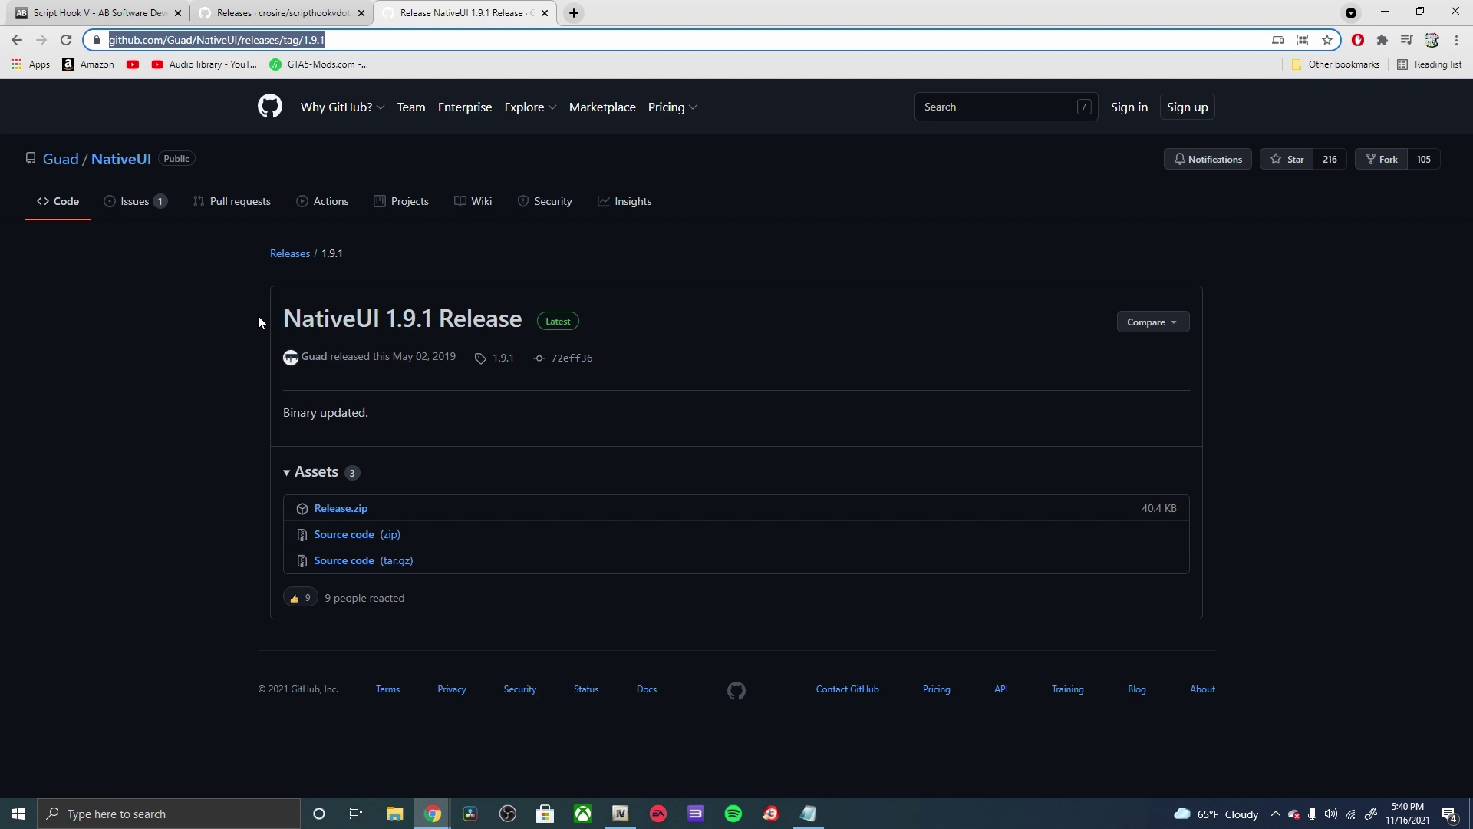
Compare the Script Hook V page with the ScriptHookVDotNet releases page, ending on the releases.
{"action": "left_click", "coordinate": [290, 13]}
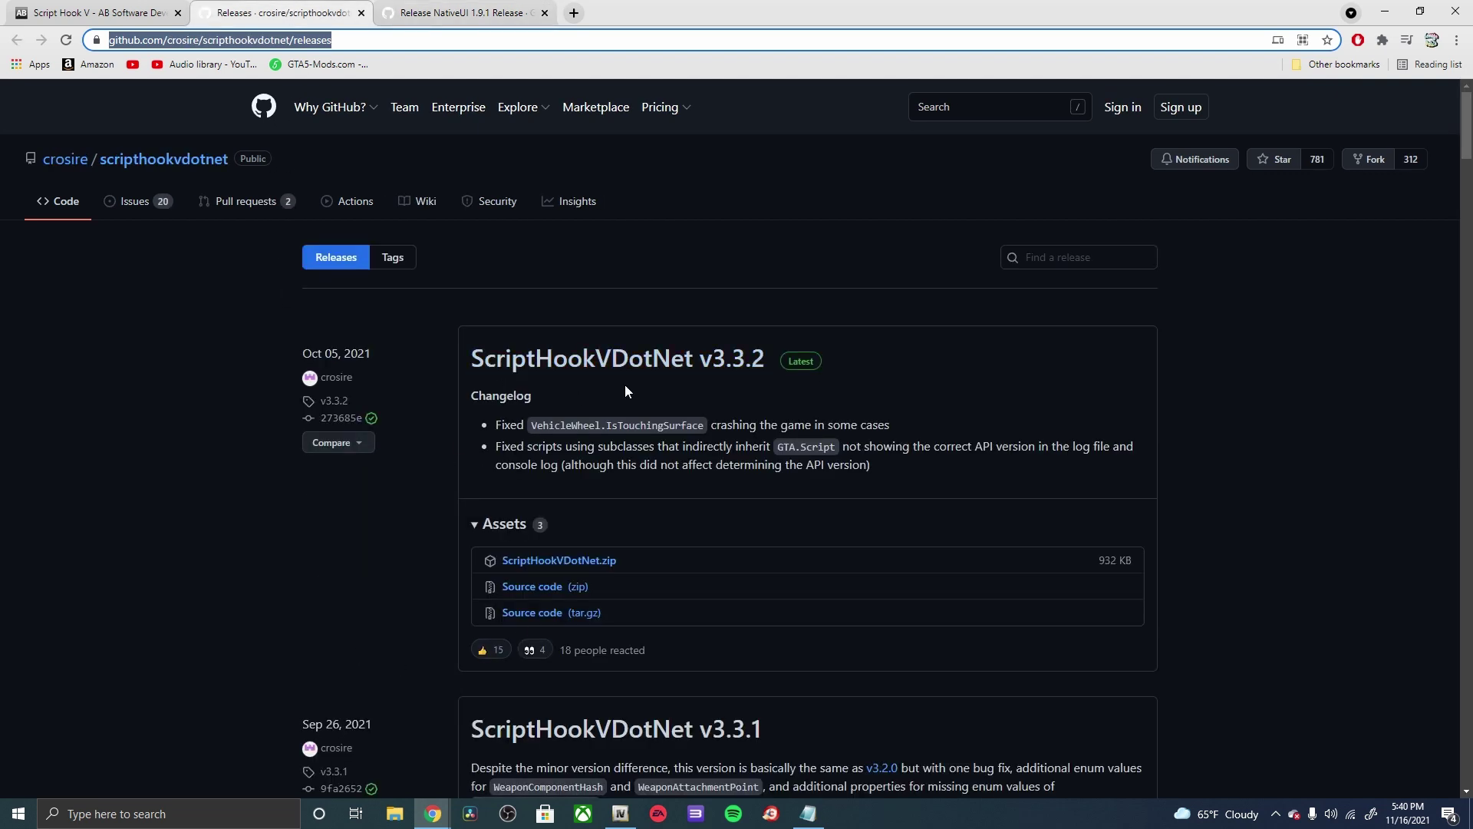
{"action": "left_click", "coordinate": [97, 16]}
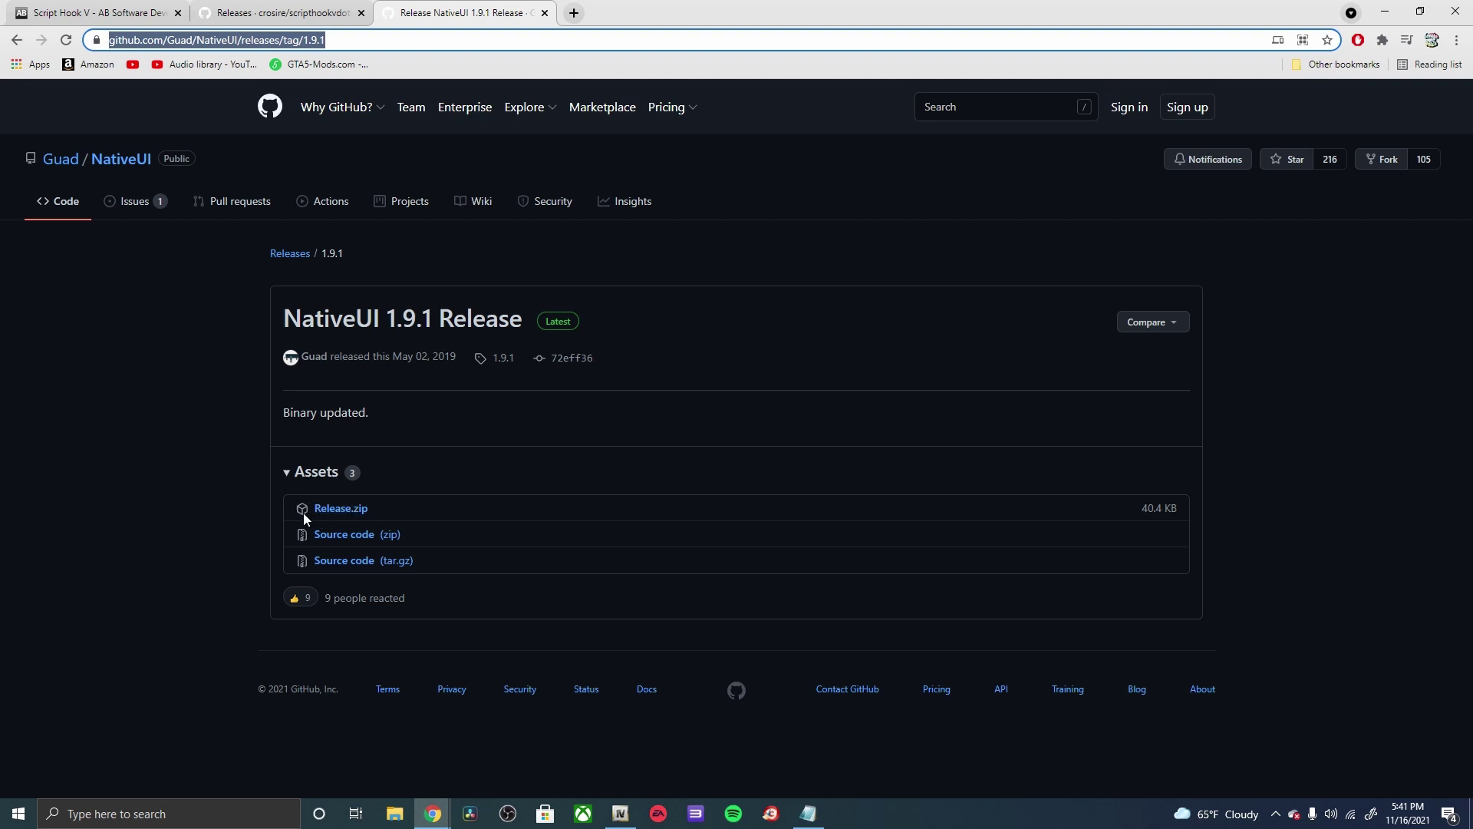
{"action": "left_click", "coordinate": [236, 13]}
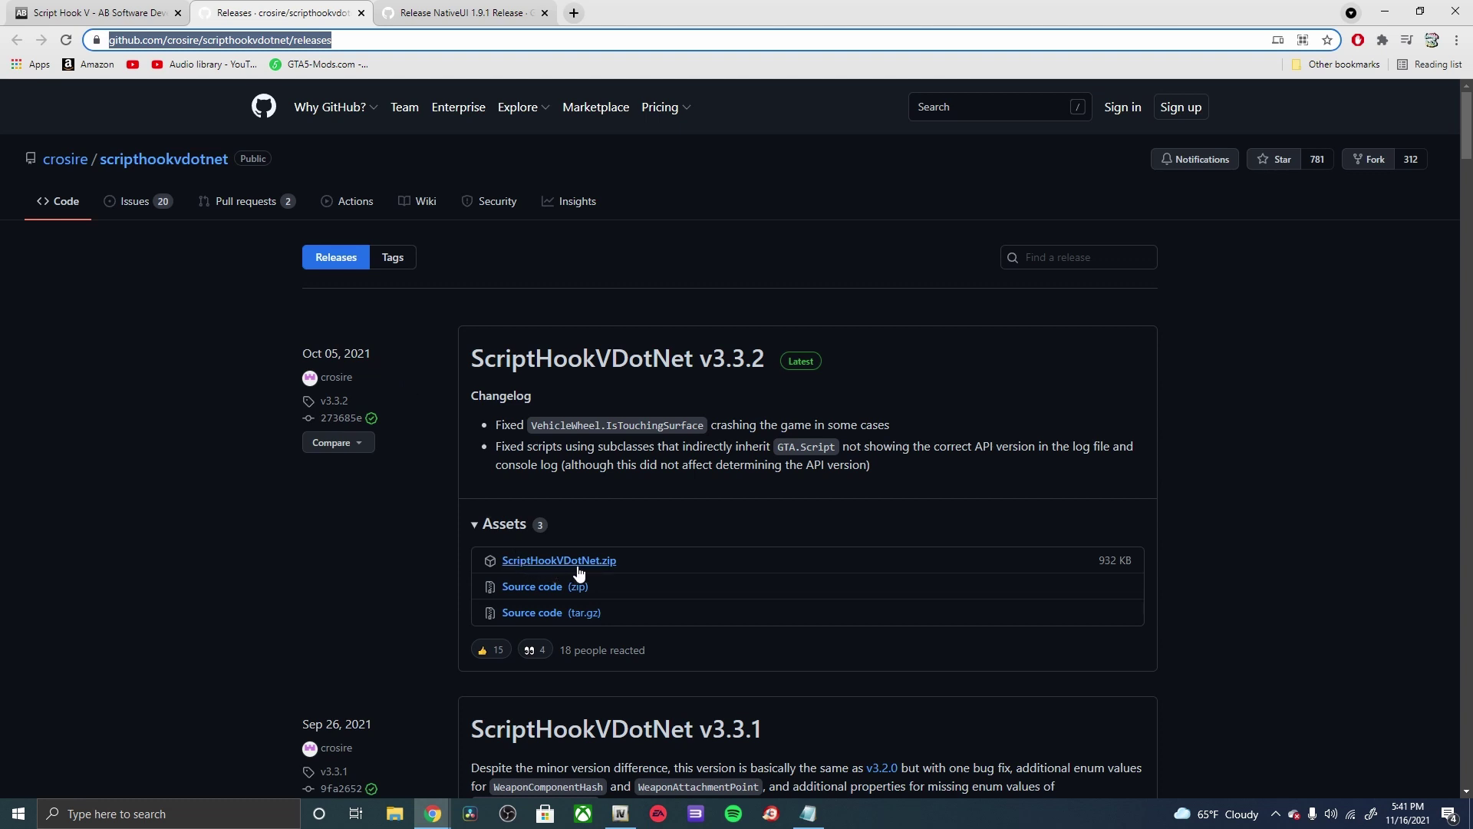
Scroll through the v3.3.2 release to review its ScriptHookVDotNet.zip (932 KB) asset.
{"action": "scroll", "coordinate": [690, 529], "scroll_direction": "down", "scroll_amount": 5}
{"action": "scroll", "coordinate": [702, 537], "scroll_direction": "up", "scroll_amount": 4}
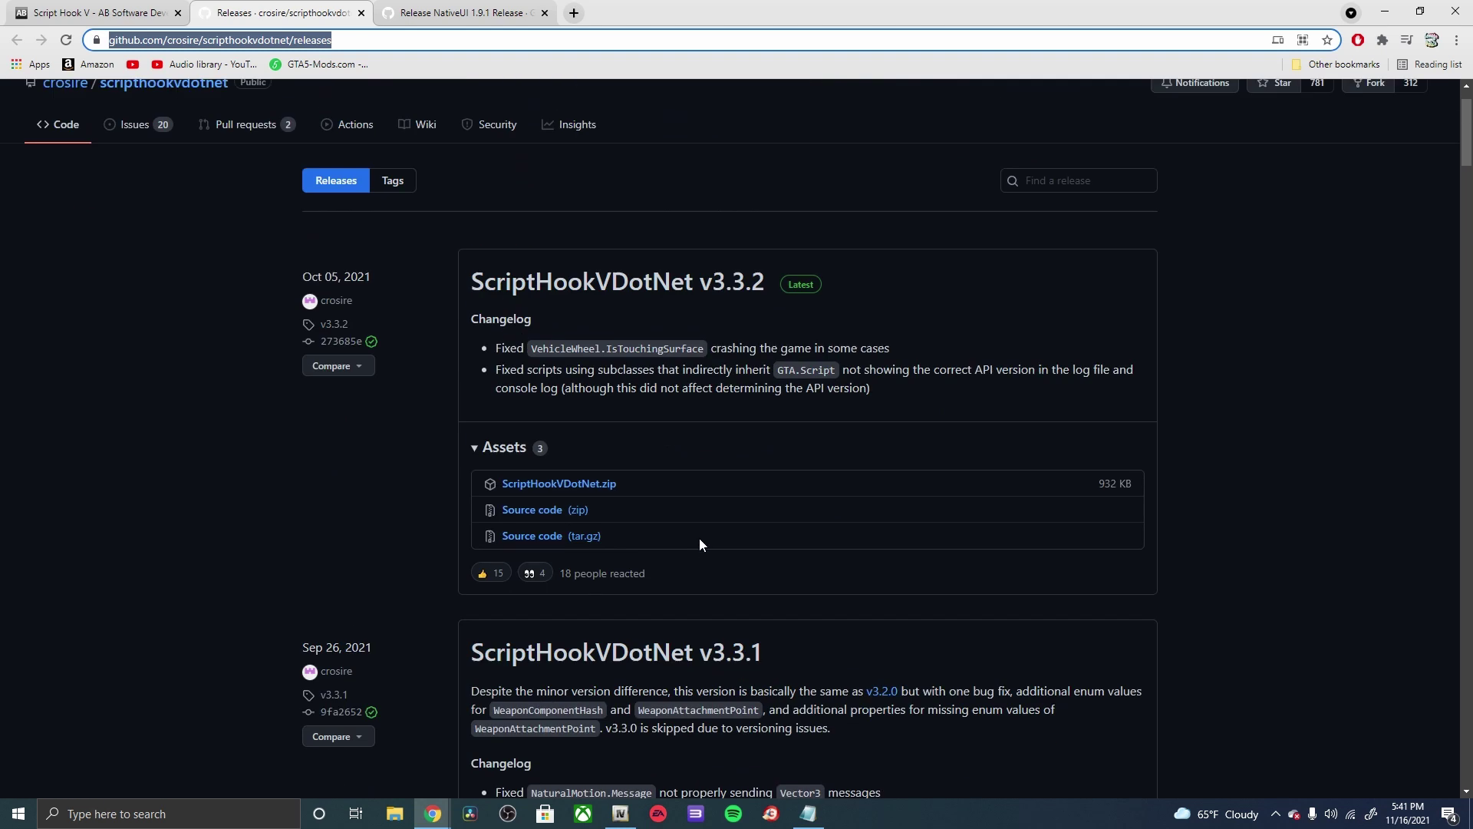
{"action": "scroll", "coordinate": [843, 527], "scroll_direction": "down", "scroll_amount": 4}
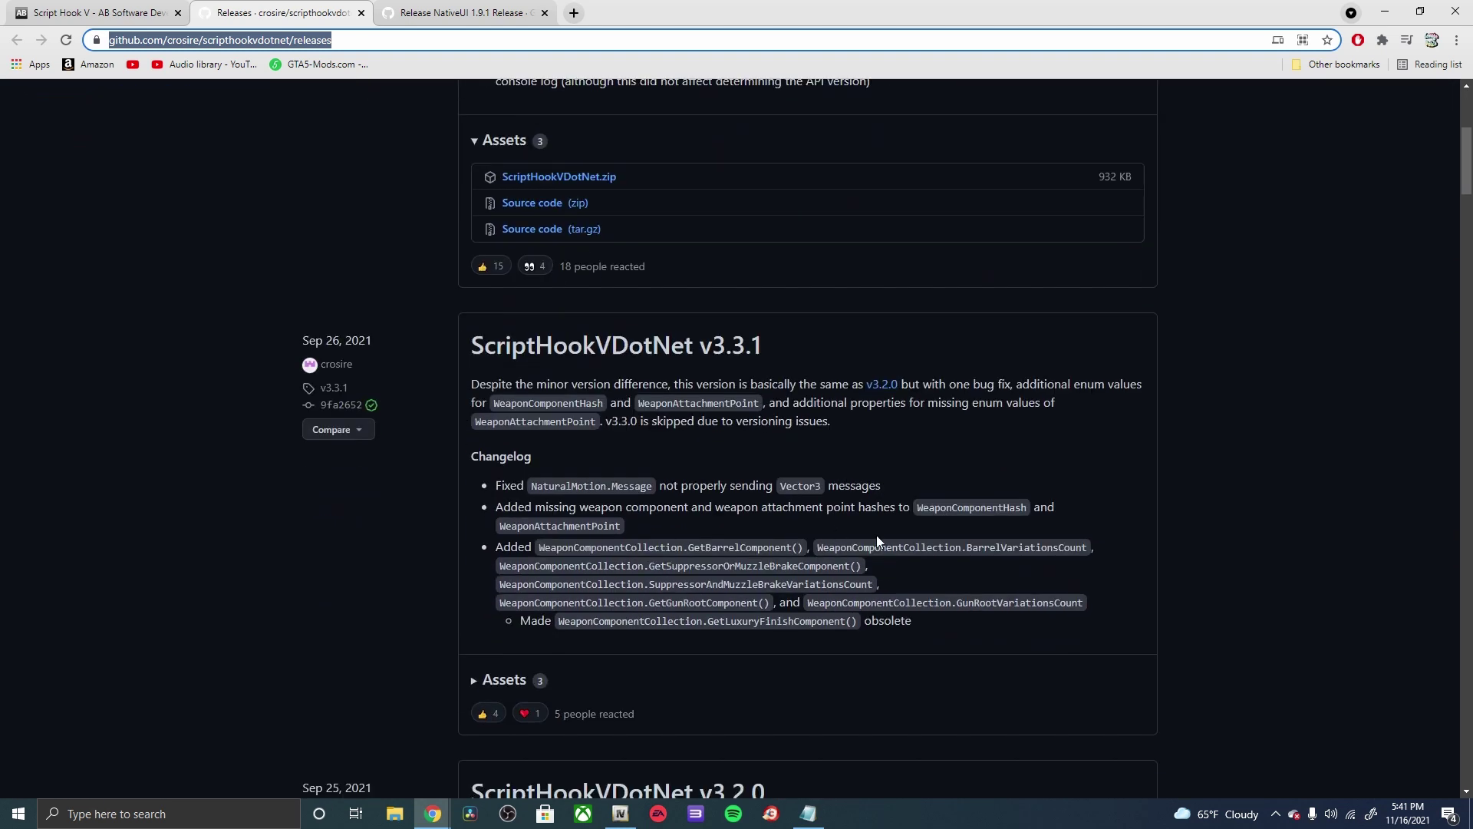
{"action": "scroll", "coordinate": [954, 586], "scroll_direction": "down", "scroll_amount": 2}
{"action": "scroll", "coordinate": [953, 592], "scroll_direction": "up", "scroll_amount": 5}
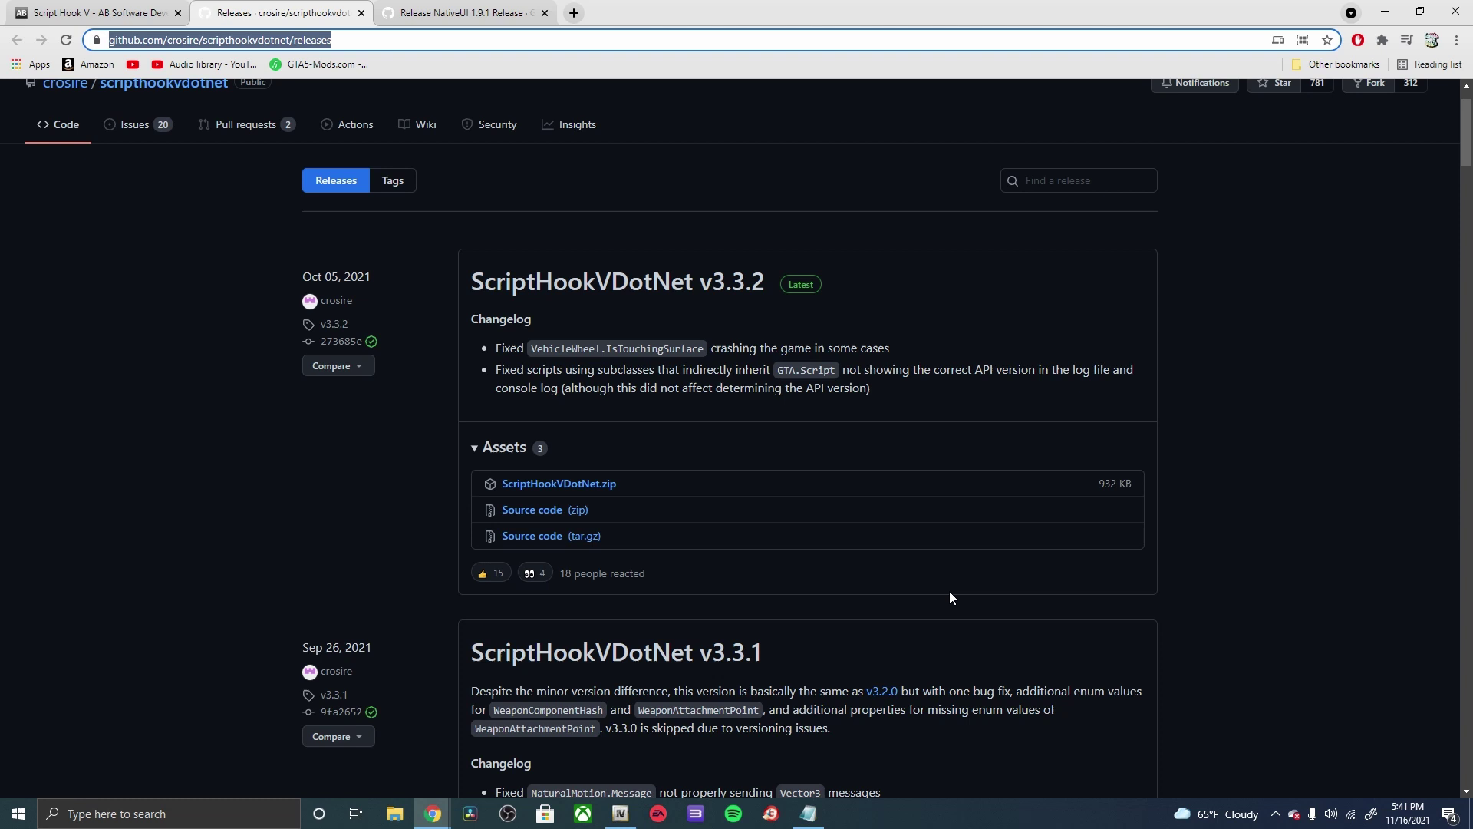
{"action": "scroll", "coordinate": [950, 590], "scroll_direction": "down", "scroll_amount": 2}
{"action": "scroll", "coordinate": [950, 591], "scroll_direction": "down", "scroll_amount": 2}
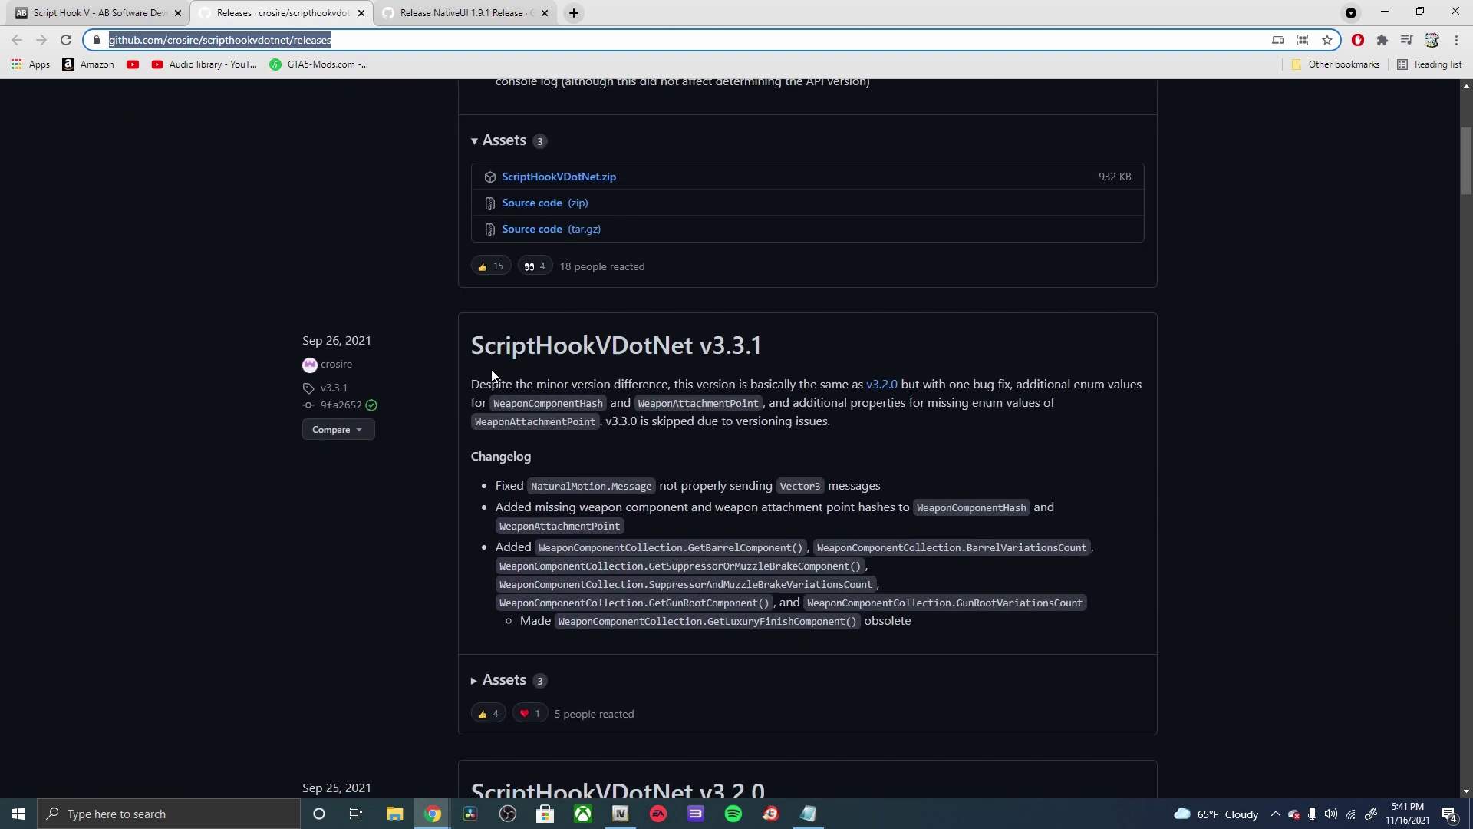
{"action": "scroll", "coordinate": [492, 384], "scroll_direction": "down", "scroll_amount": 9}
{"action": "scroll", "coordinate": [476, 476], "scroll_direction": "up", "scroll_amount": 6}
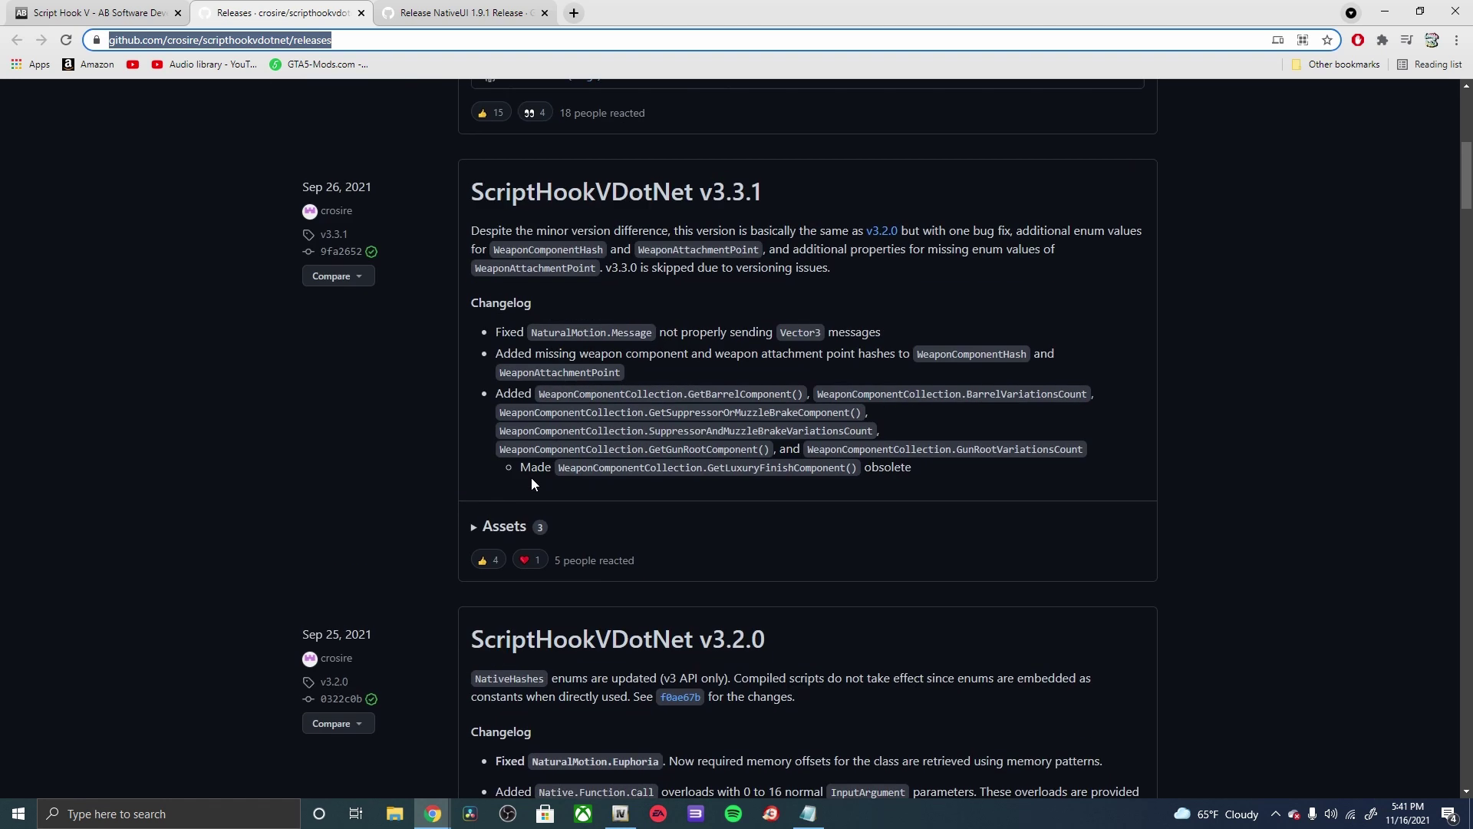
{"action": "scroll", "coordinate": [534, 483], "scroll_direction": "up", "scroll_amount": 5}
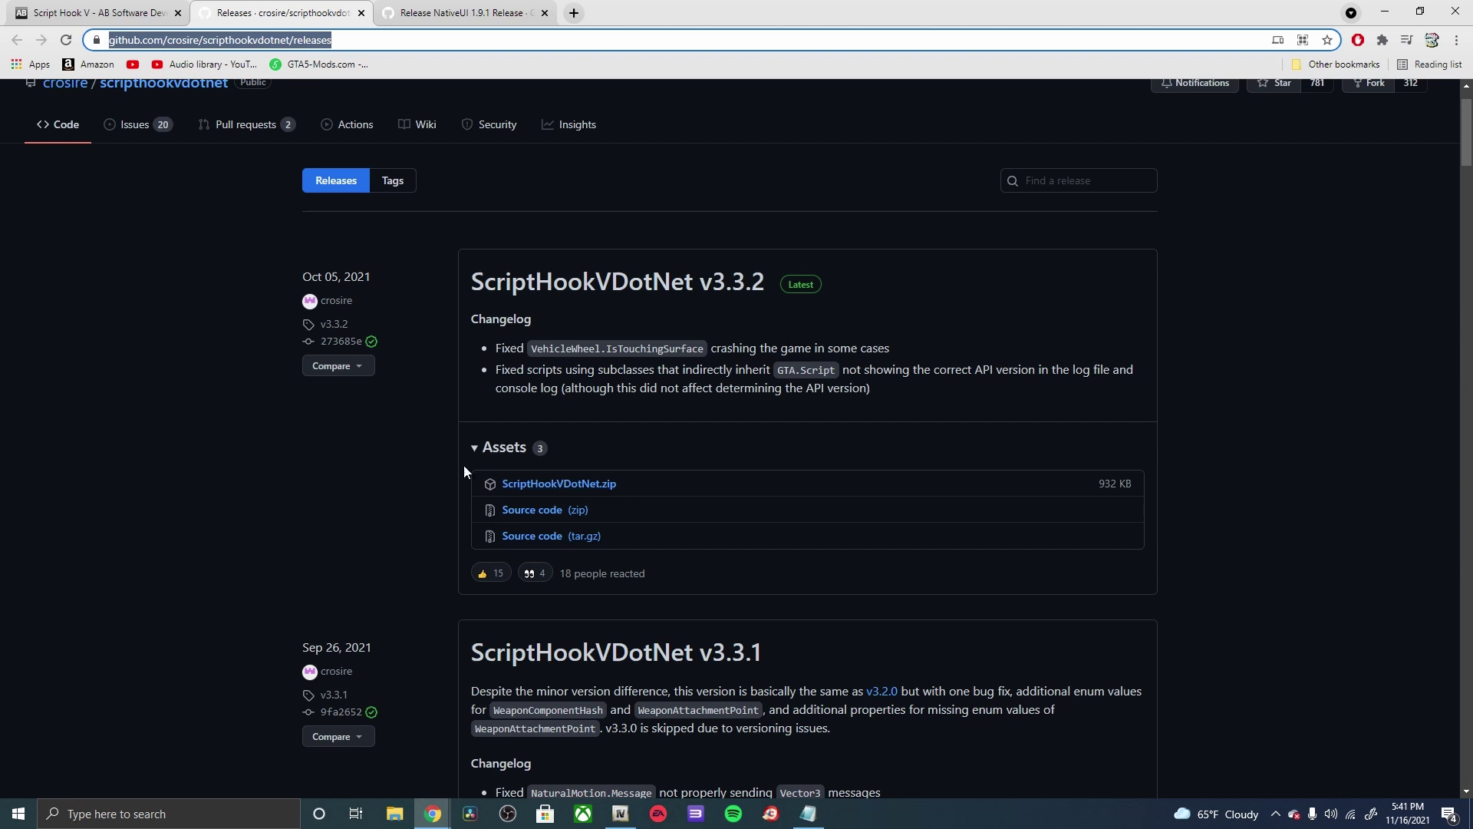
Return to the Script Hook V page listing version v1.0.2372.0.
{"action": "left_click", "coordinate": [151, 7]}
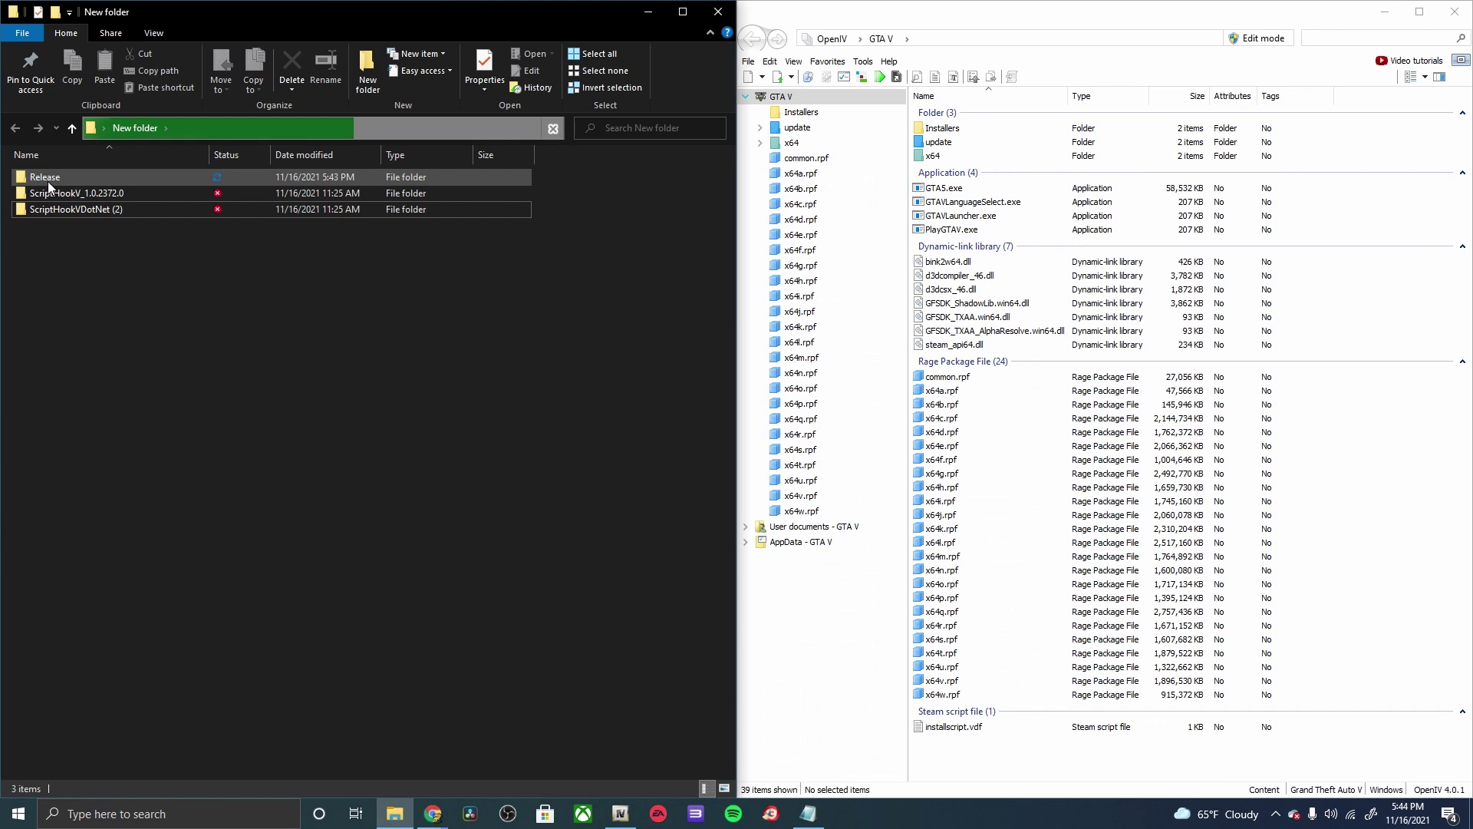
{"action": "left_click", "coordinate": [47, 181]}
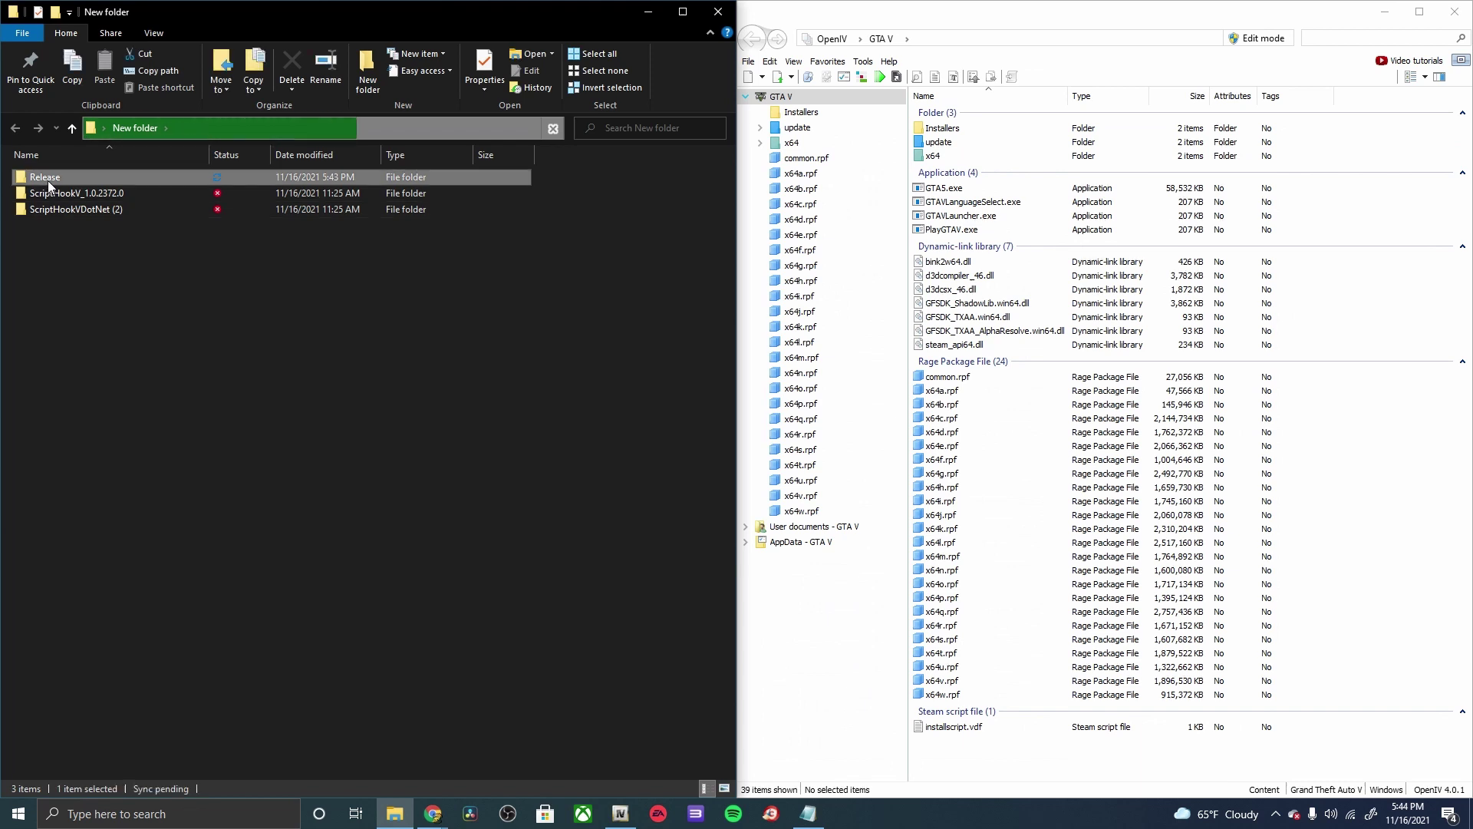
{"action": "double_click", "coordinate": [47, 181]}
{"action": "key", "text": "alt+Left"}
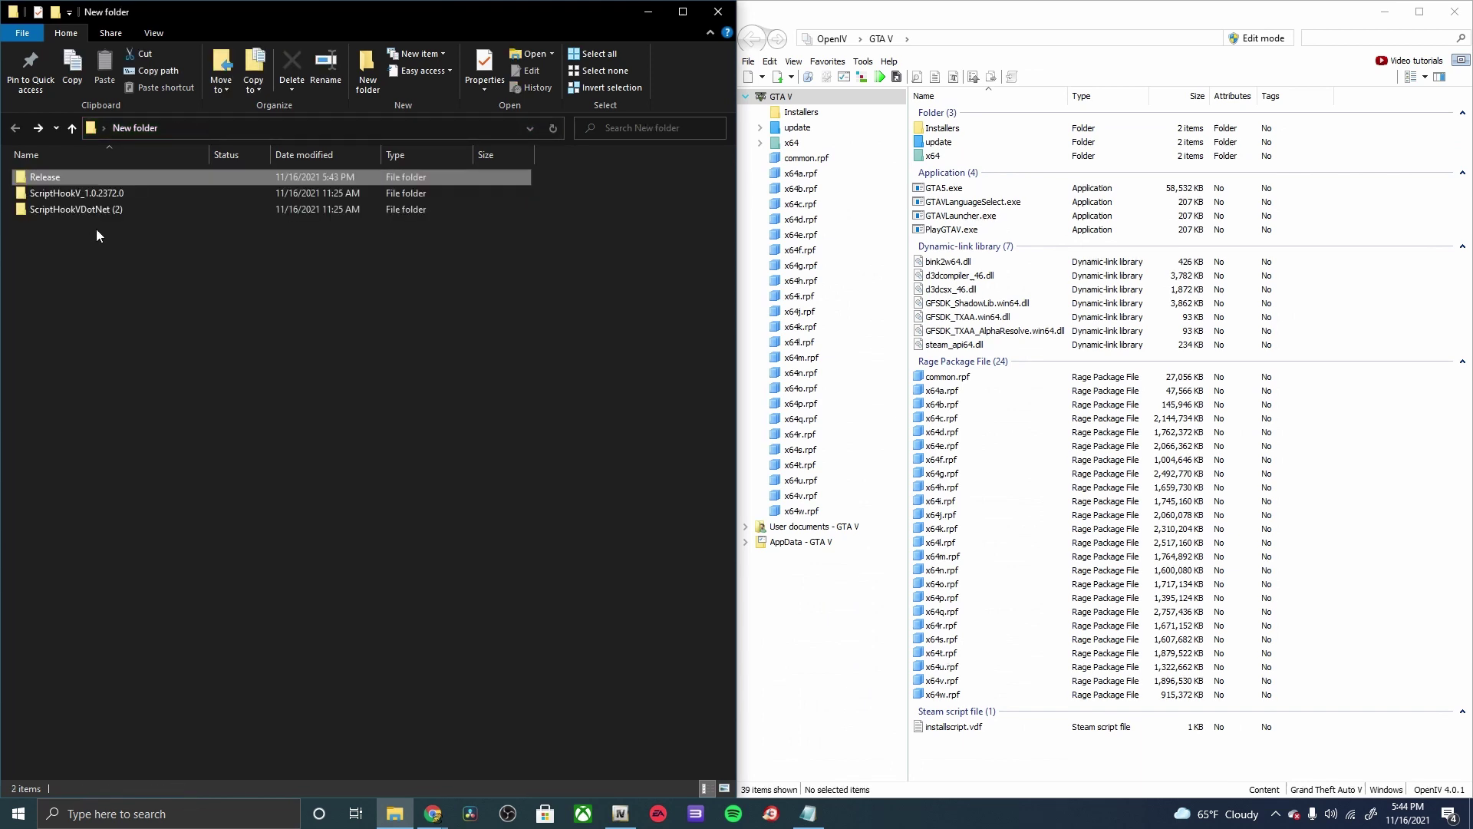
{"action": "left_click", "coordinate": [80, 192]}
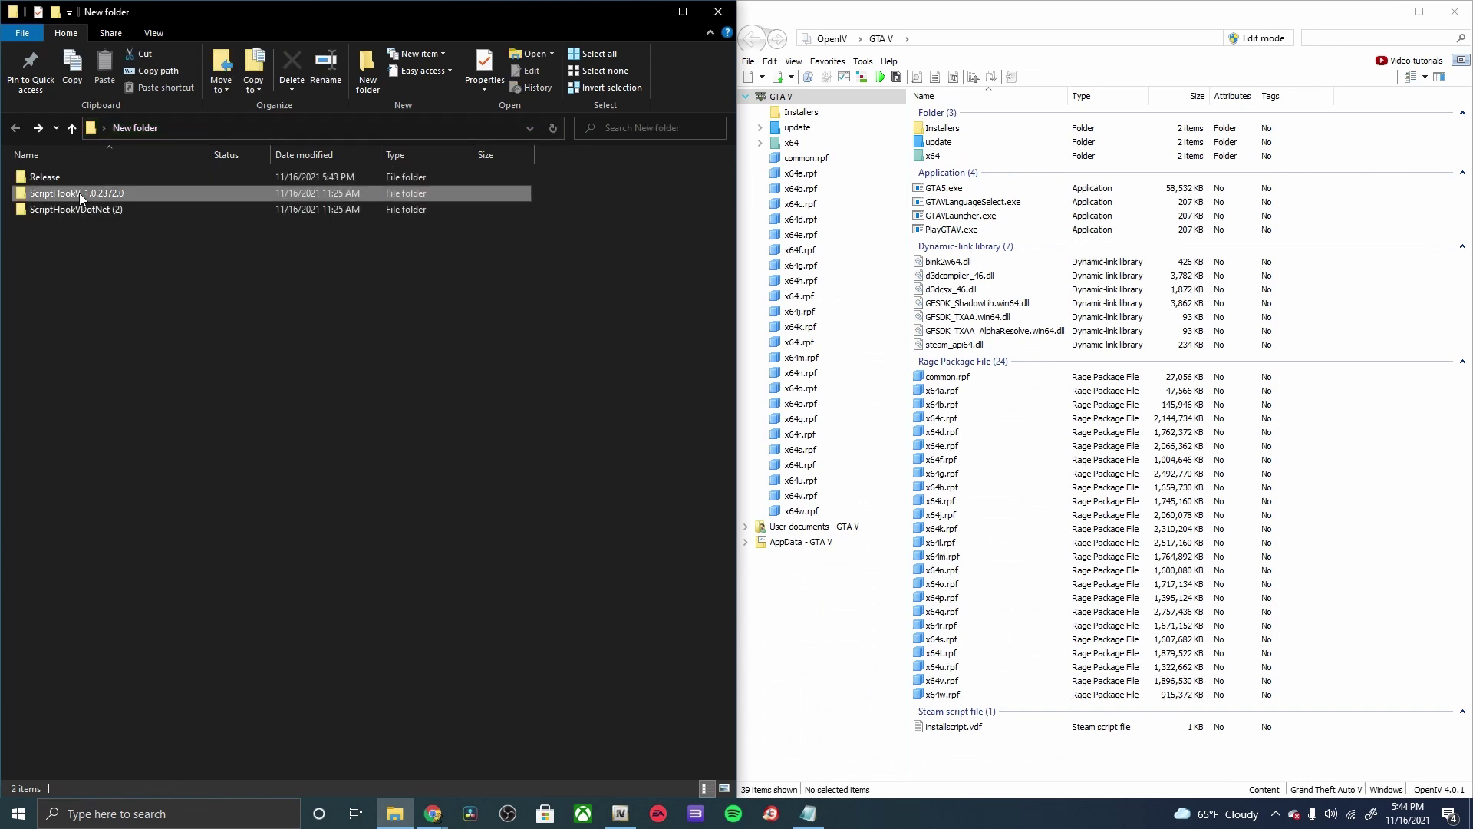
{"action": "double_click", "coordinate": [75, 210]}
{"action": "key", "text": "alt+Left"}
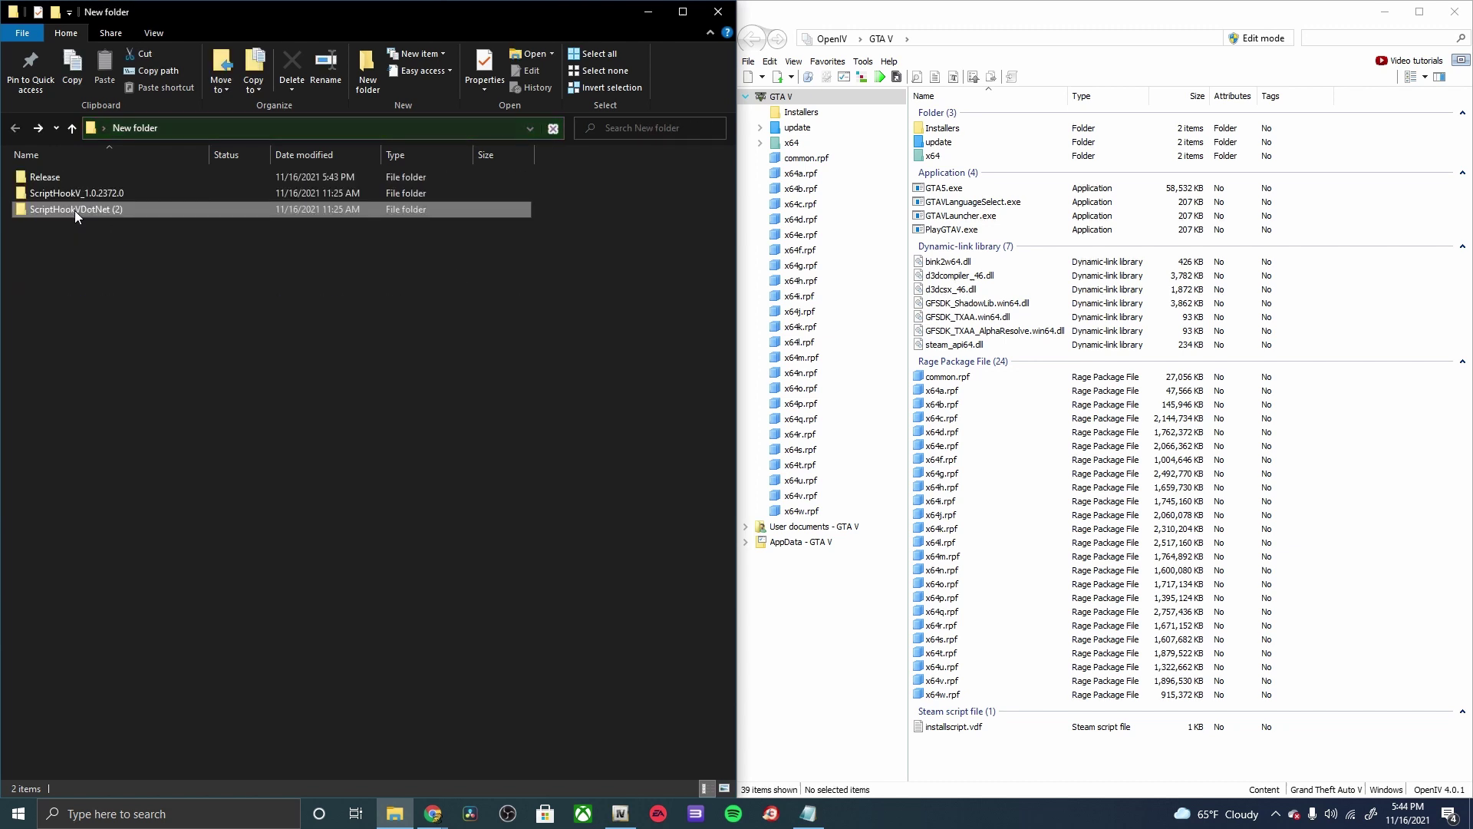
{"action": "left_click", "coordinate": [90, 186], "text": "ctrl"}
{"action": "left_click", "coordinate": [90, 191], "text": "ctrl"}
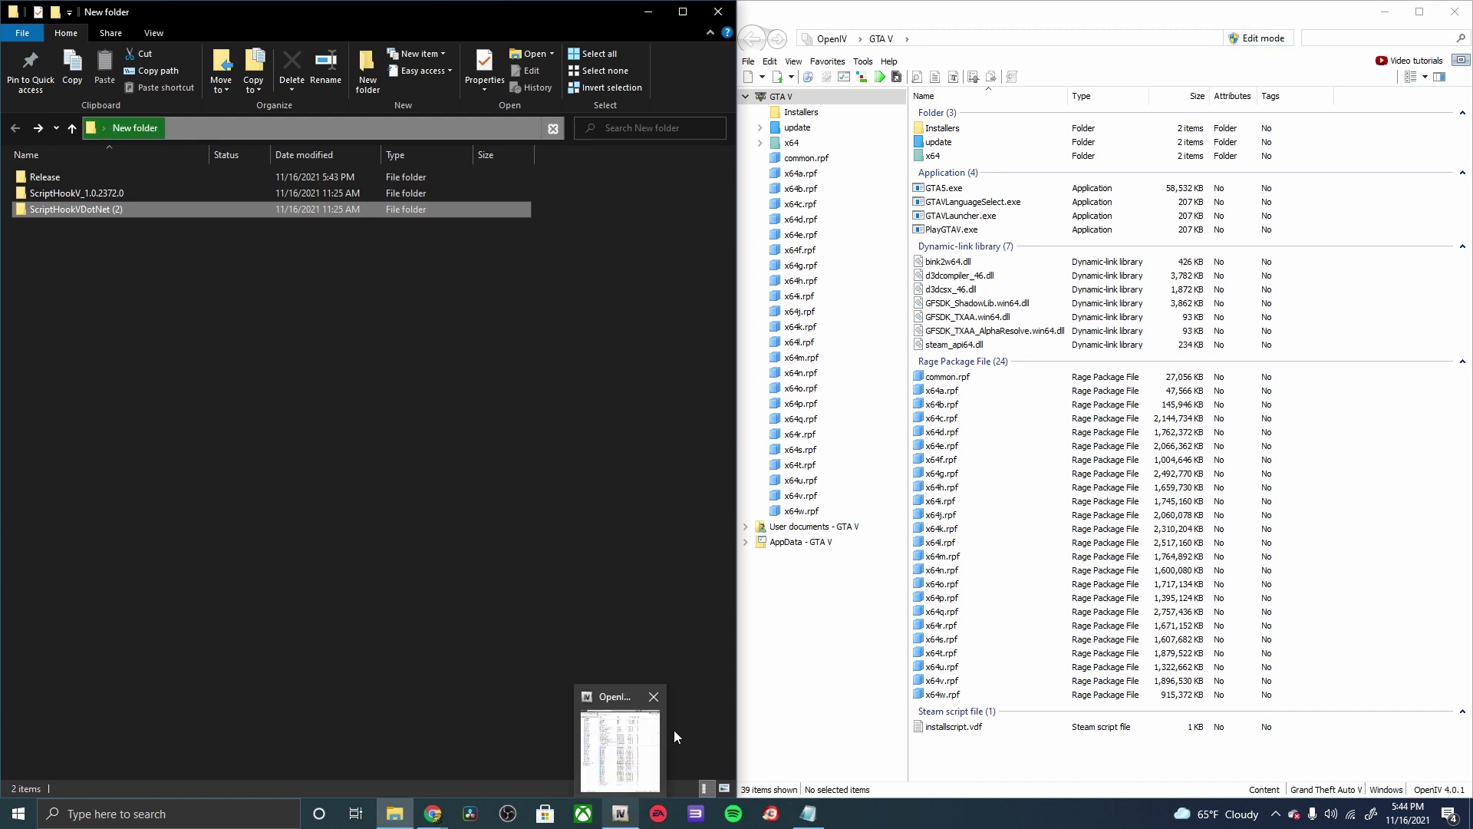
Enable edit mode and install ASI Loader and OpenIV.ASI, creating the mods folder.
{"action": "left_click", "coordinate": [1261, 42]}
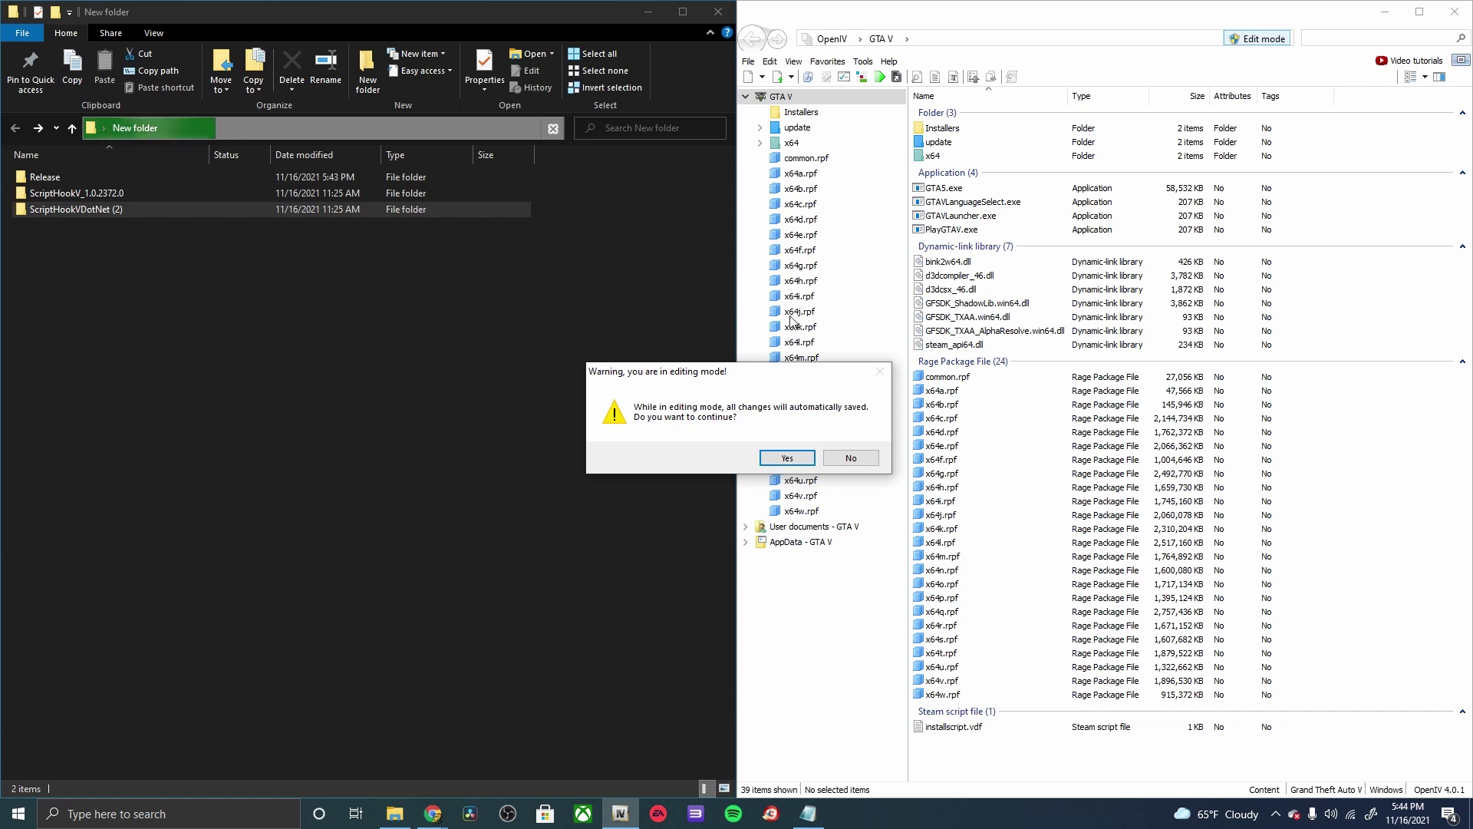
{"action": "left_click", "coordinate": [786, 458]}
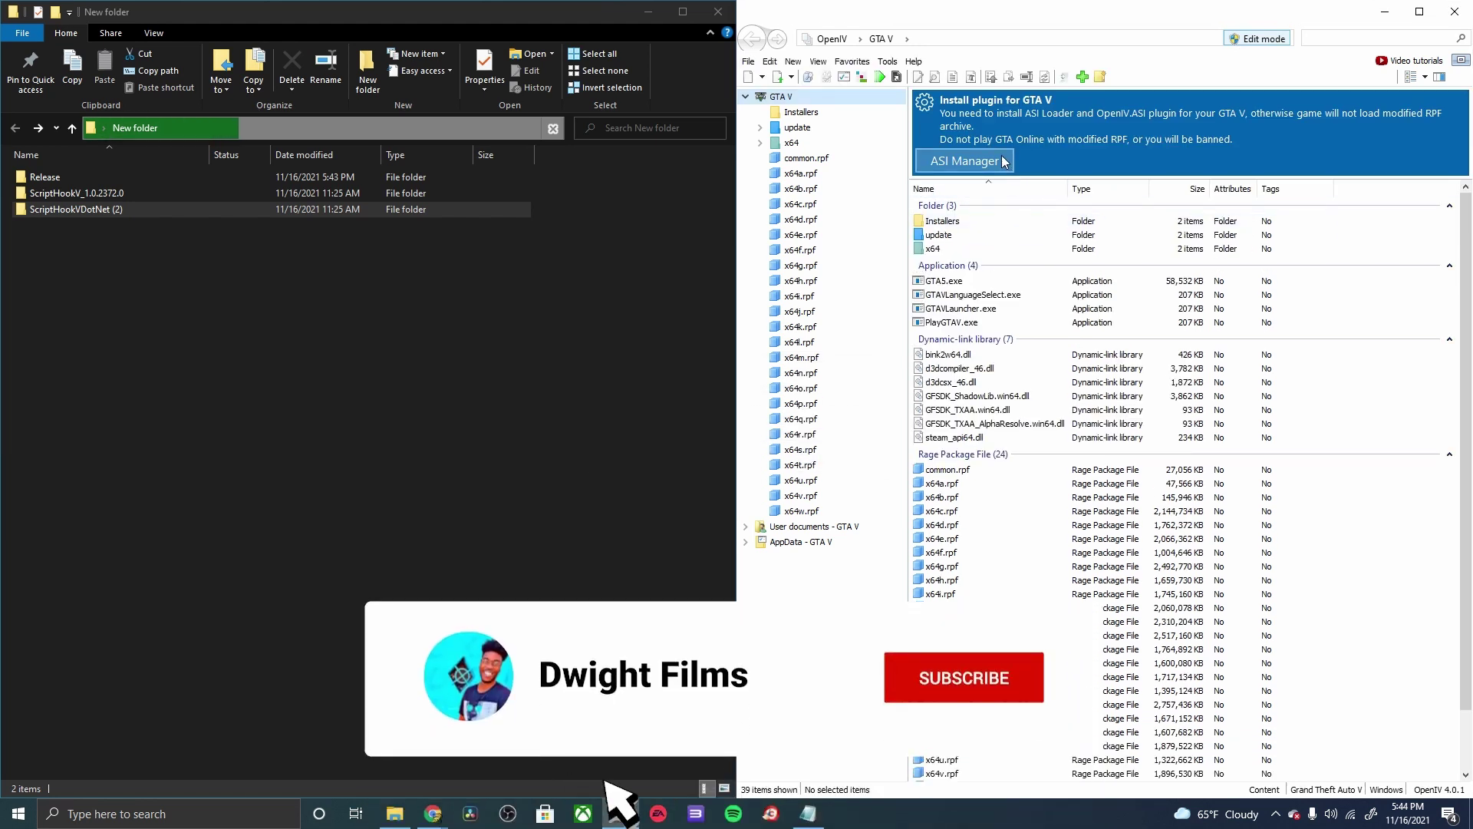
{"action": "left_click", "coordinate": [1000, 161]}
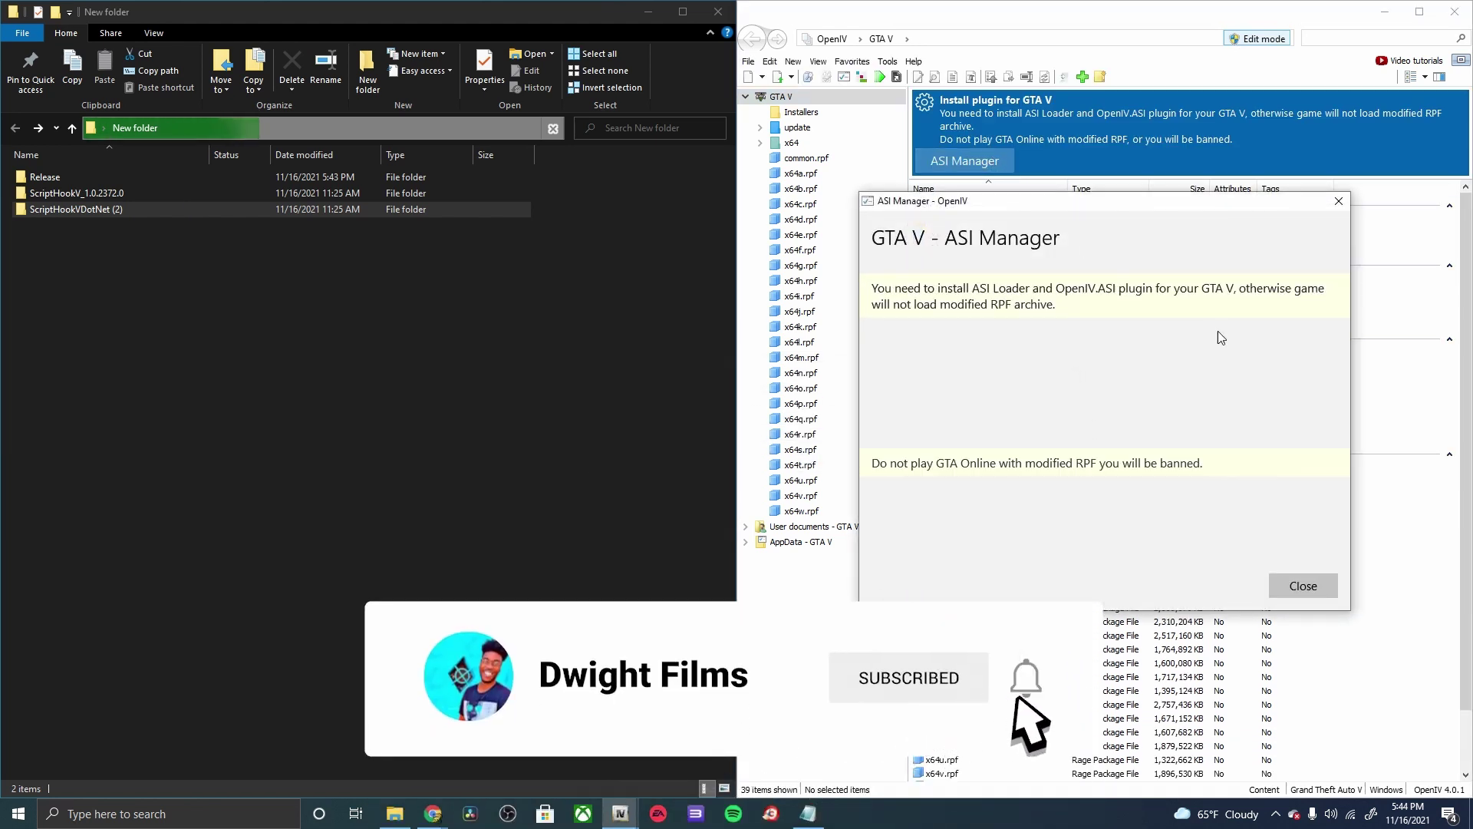
{"action": "left_click", "coordinate": [1298, 362]}
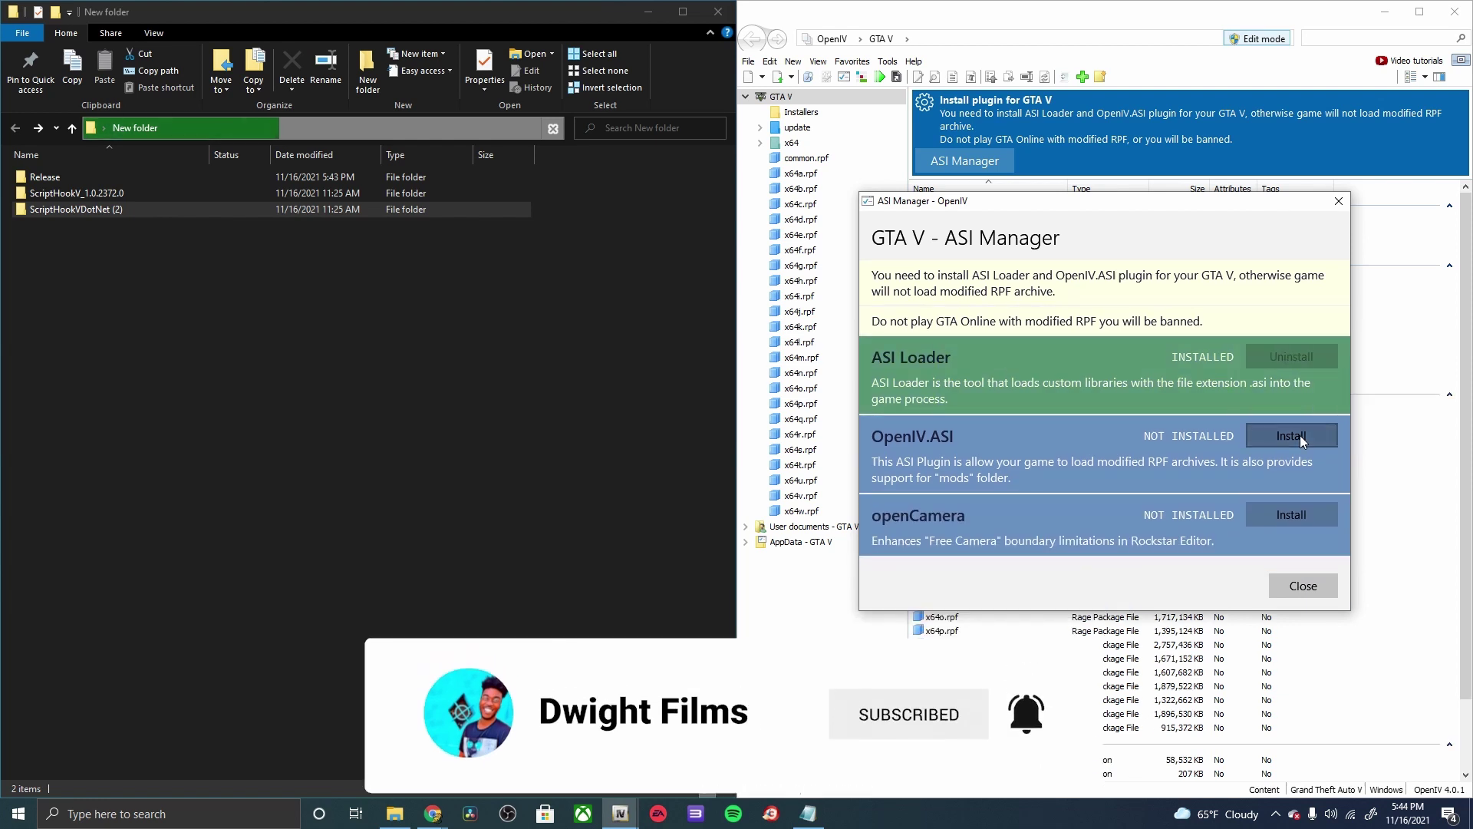
{"action": "left_click", "coordinate": [1299, 435]}
{"action": "left_click", "coordinate": [1213, 477]}
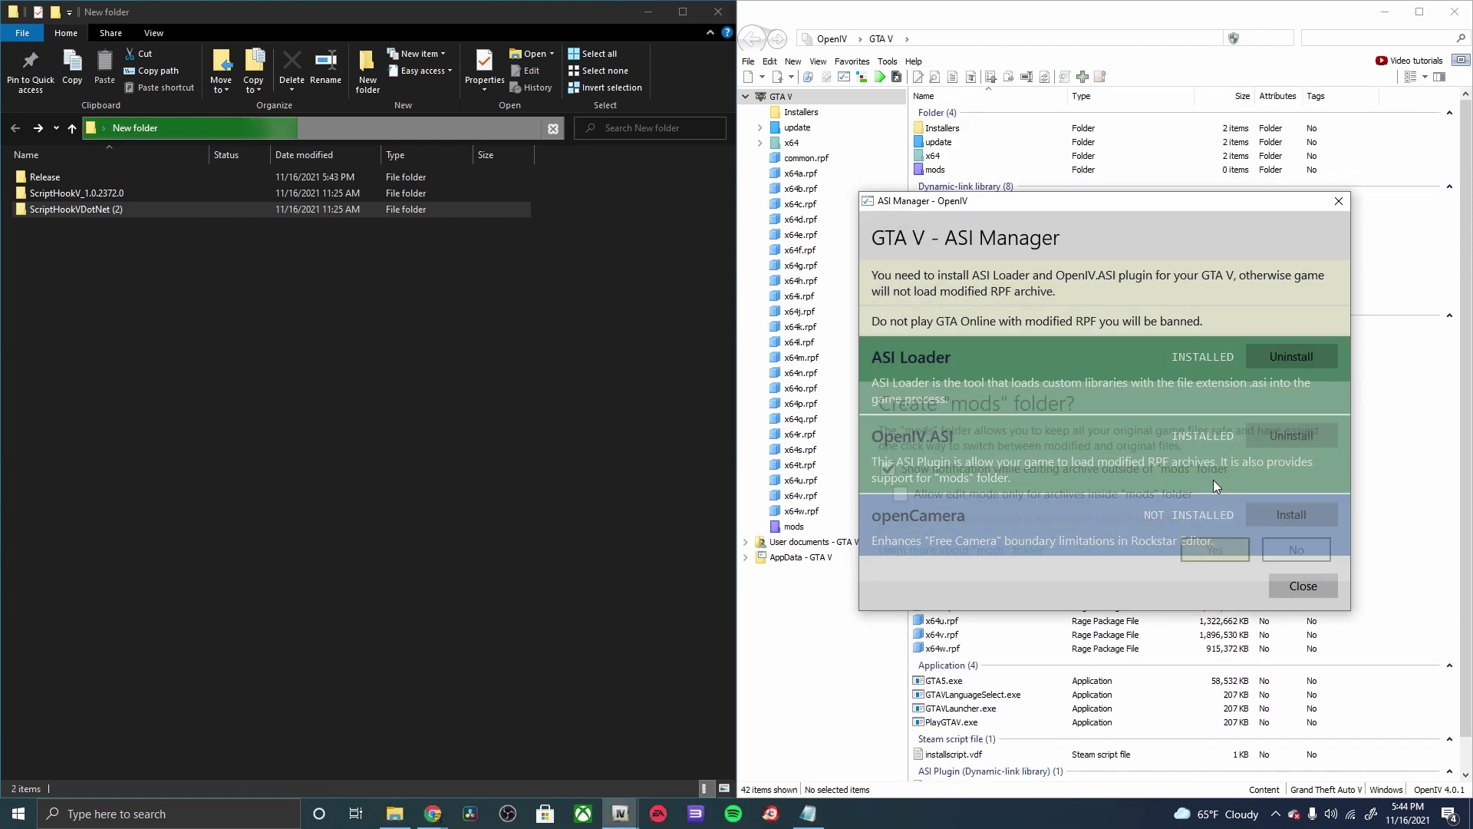
{"action": "left_click", "coordinate": [1303, 586]}
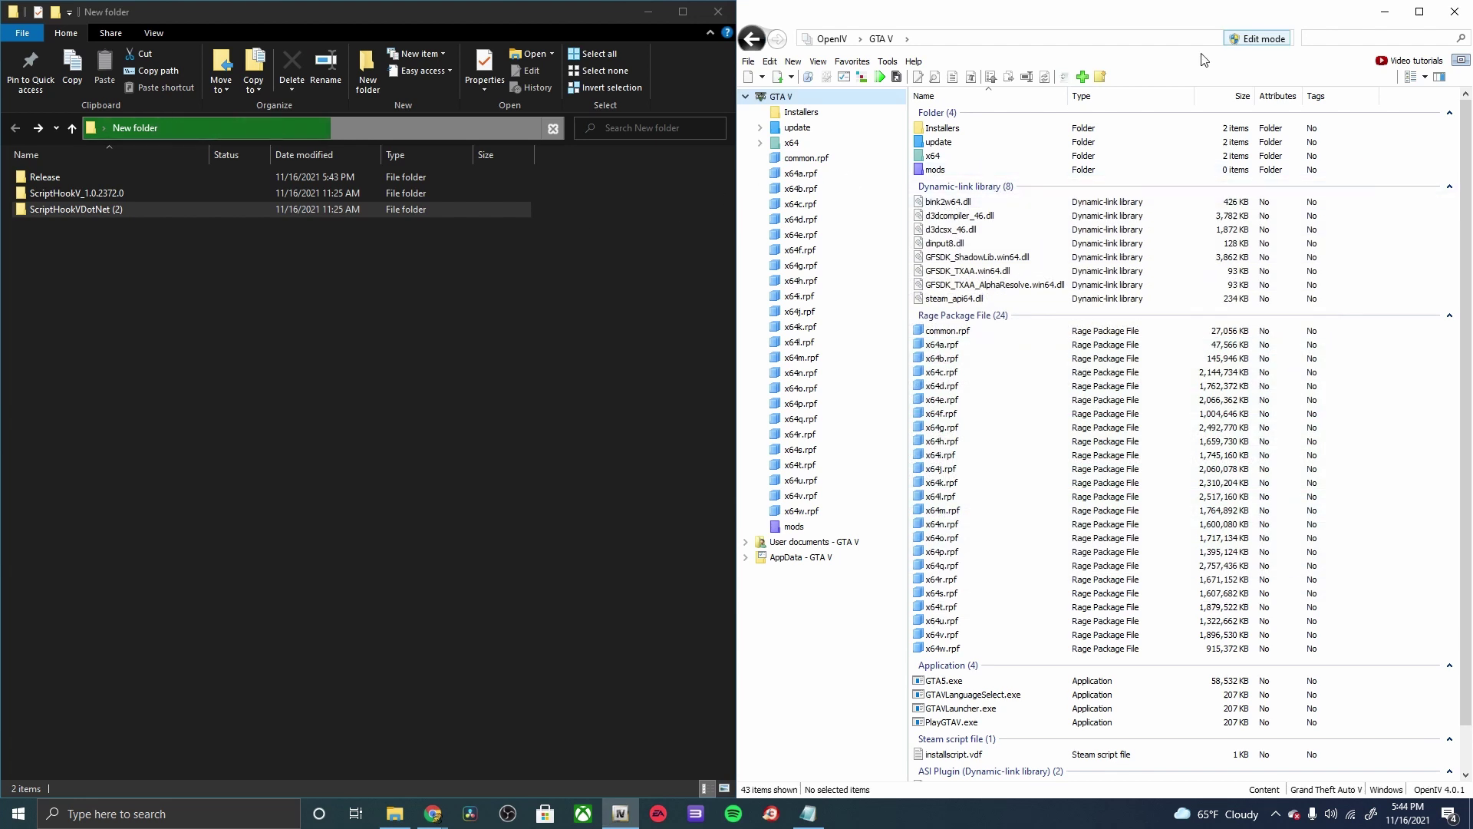
Create a new folder named 'scripts' in the GTA V root.
{"action": "right_click", "coordinate": [1398, 160]}
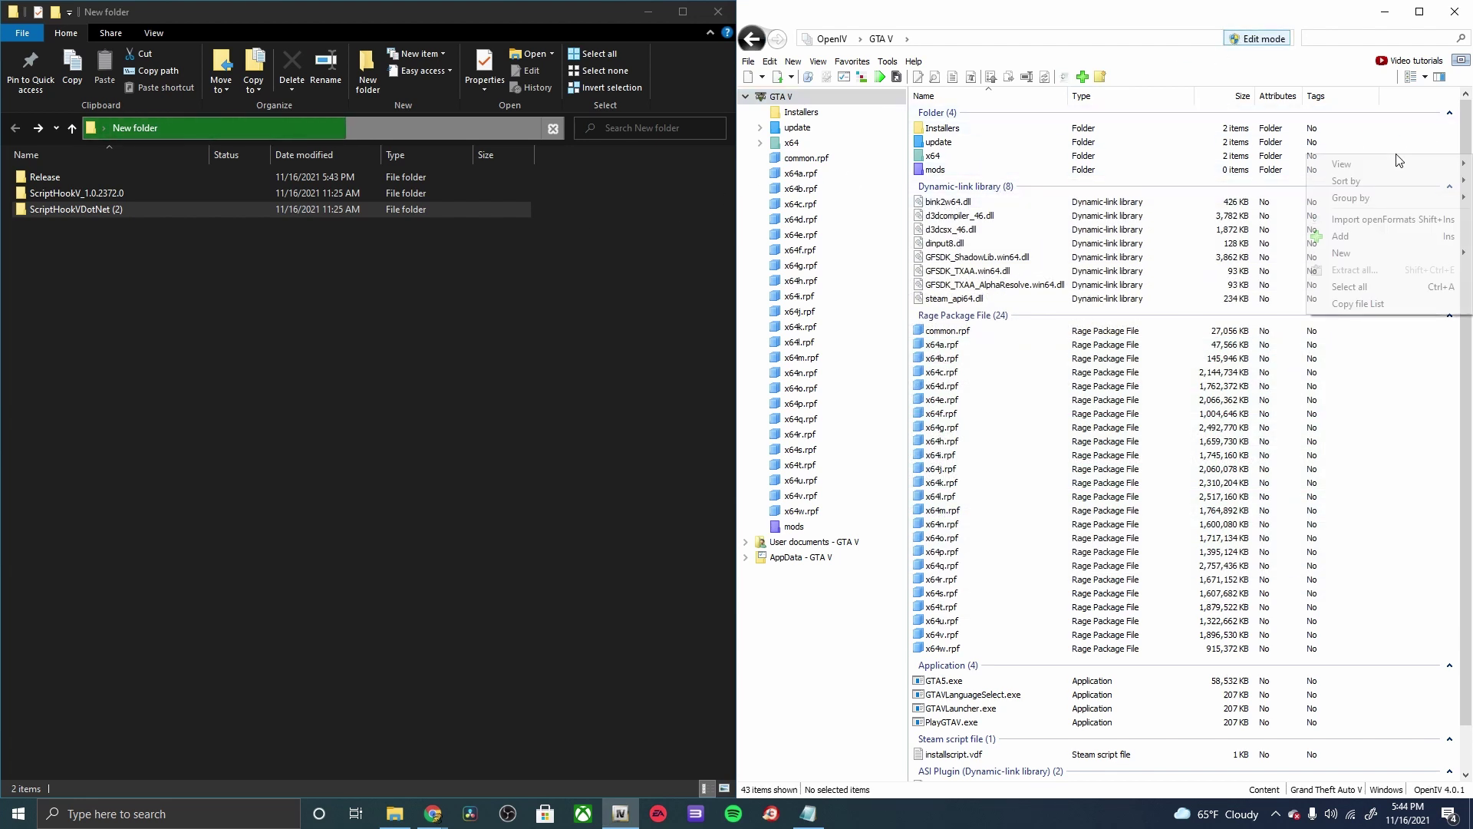
{"action": "mouse_move", "coordinate": [1365, 257]}
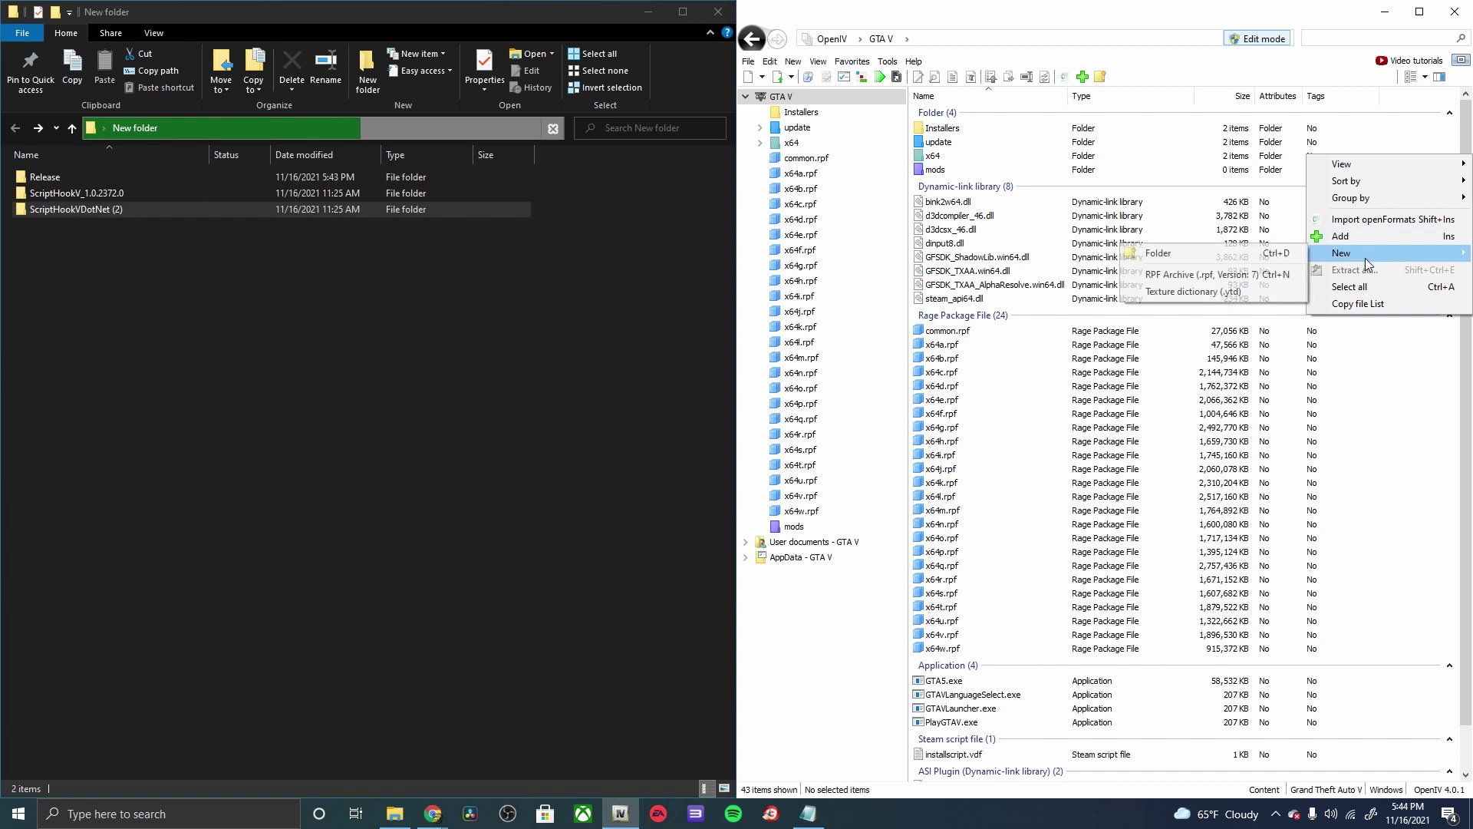
{"action": "left_click", "coordinate": [1194, 254]}
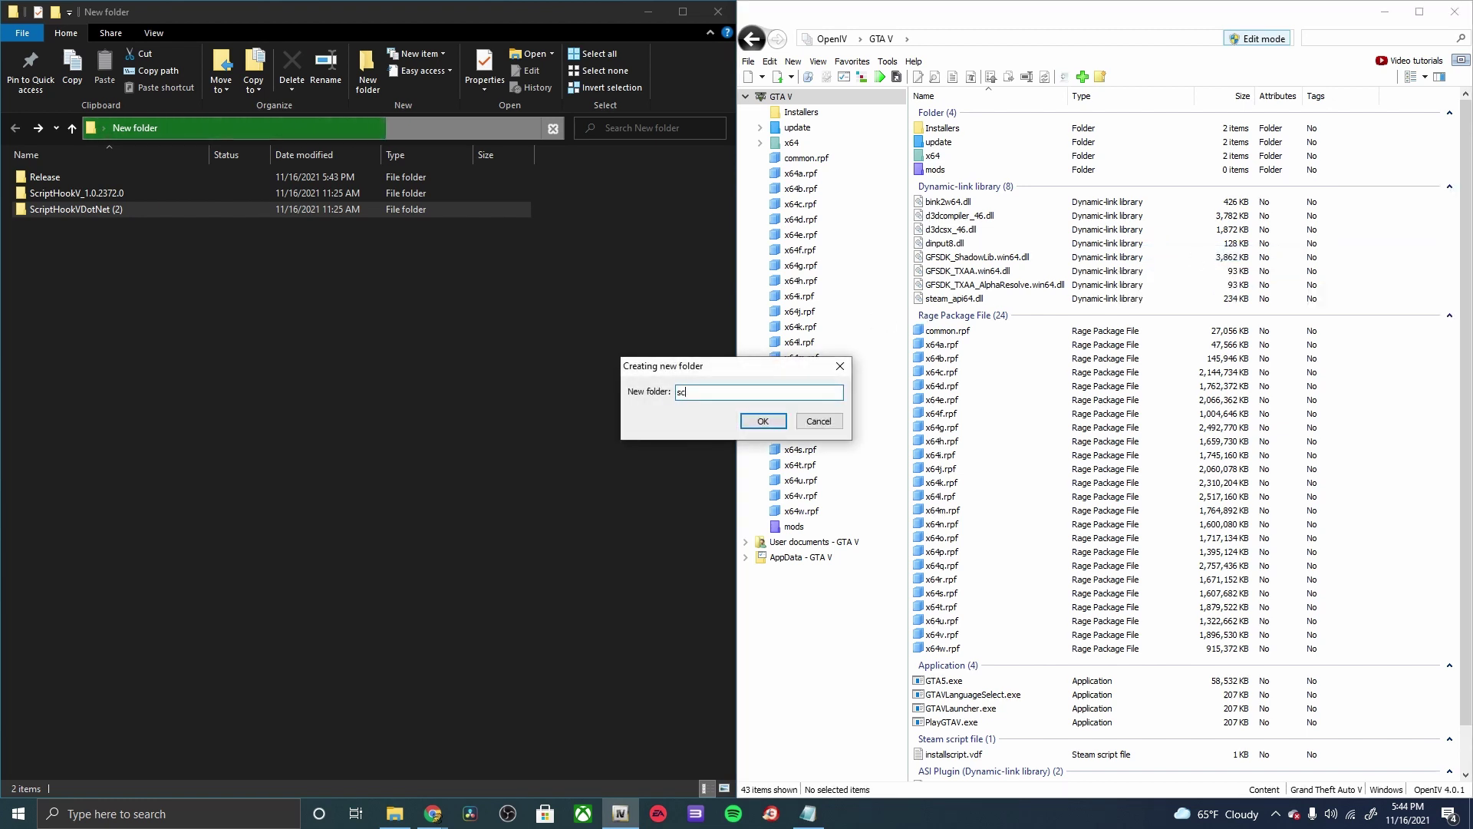
{"action": "type", "text": "scripts"}
{"action": "key", "text": "Return"}
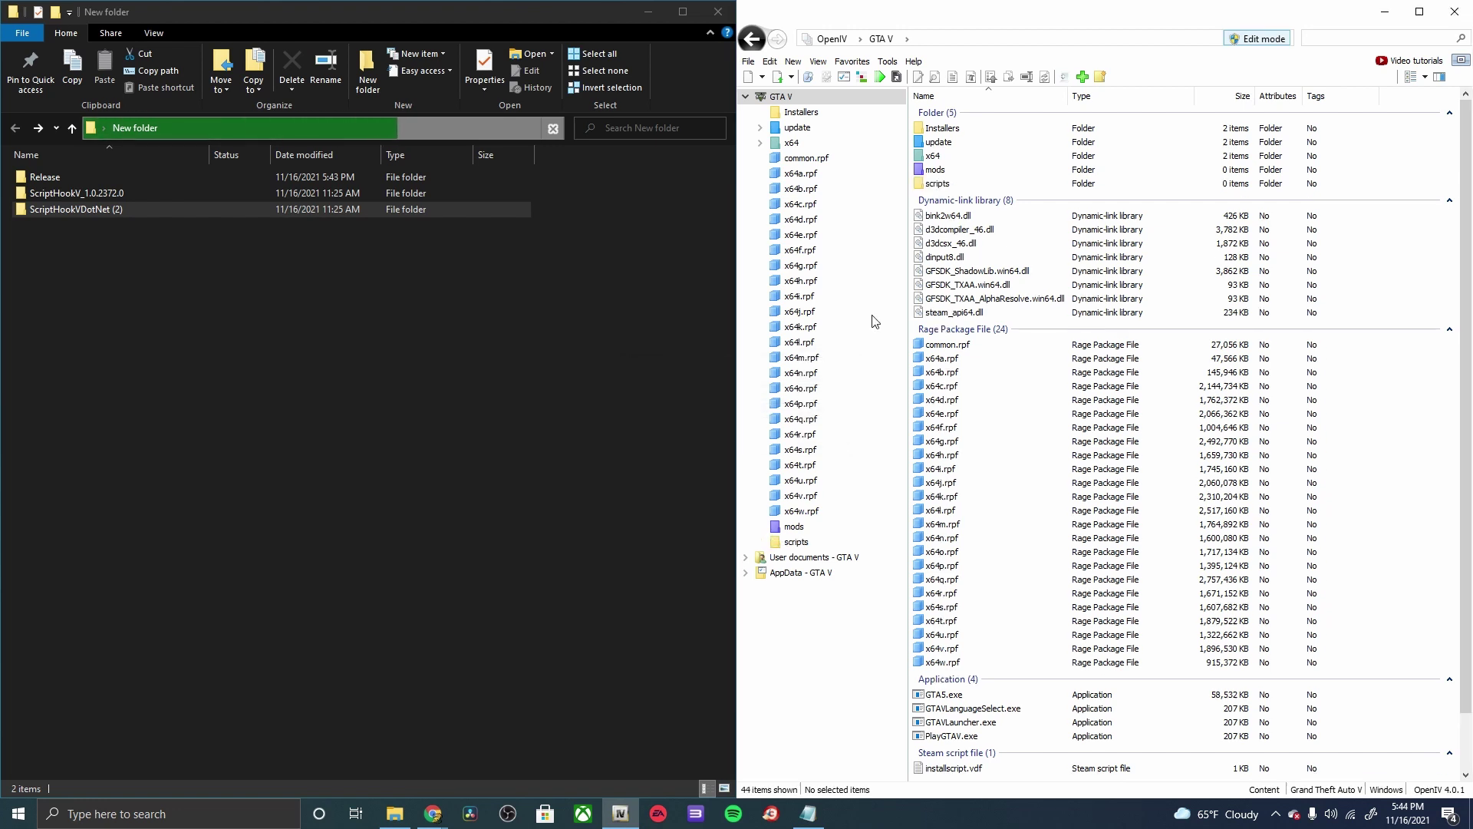
Copy NativeUI.dll and NativeUI.xml from Release into scripts, then return to the GTA V root.
{"action": "double_click", "coordinate": [960, 186]}
{"action": "double_click", "coordinate": [99, 178]}
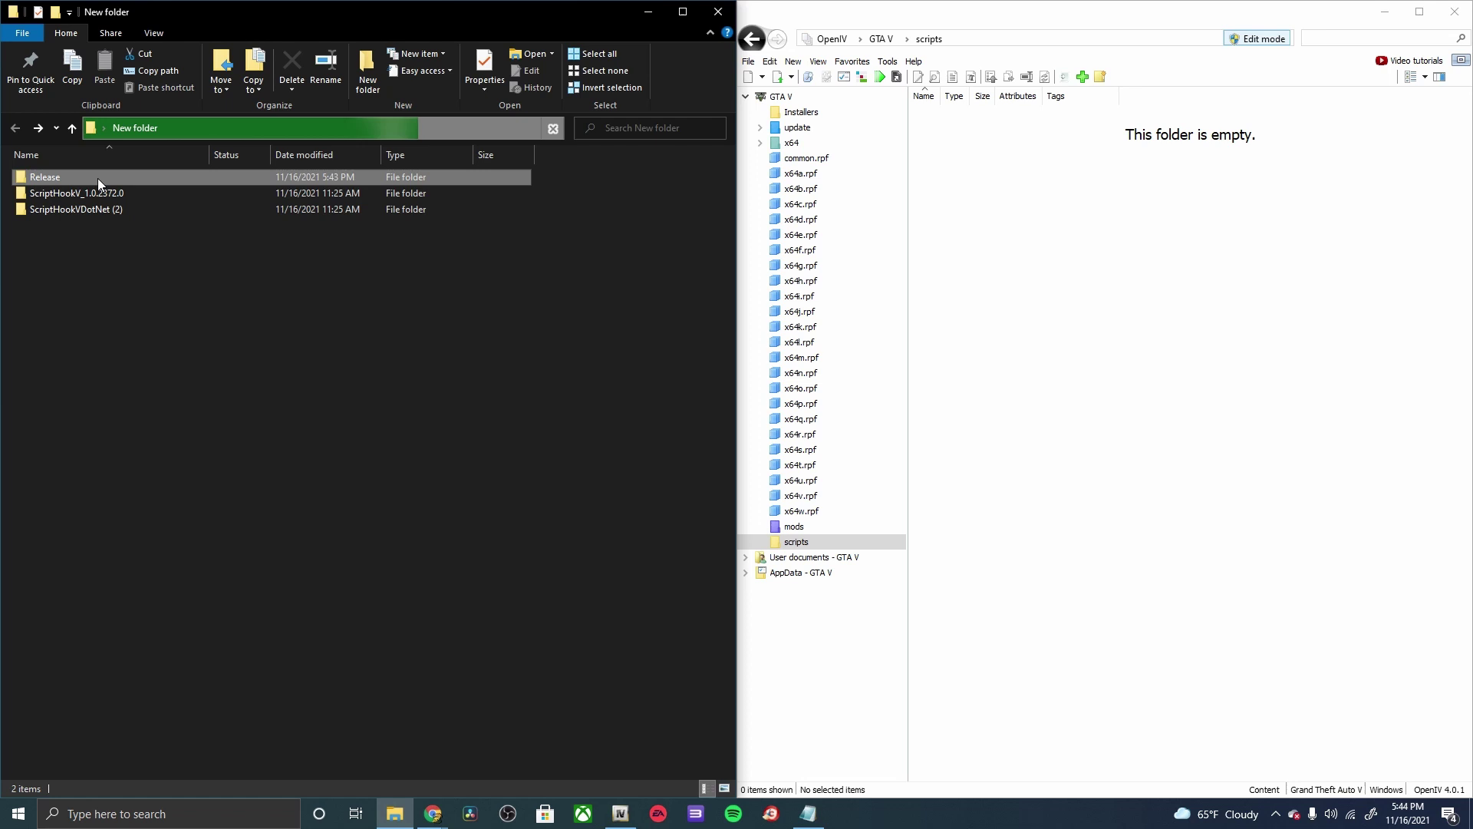
{"action": "left_click_drag", "start_coordinate": [66, 215], "coordinate": [1034, 246]}
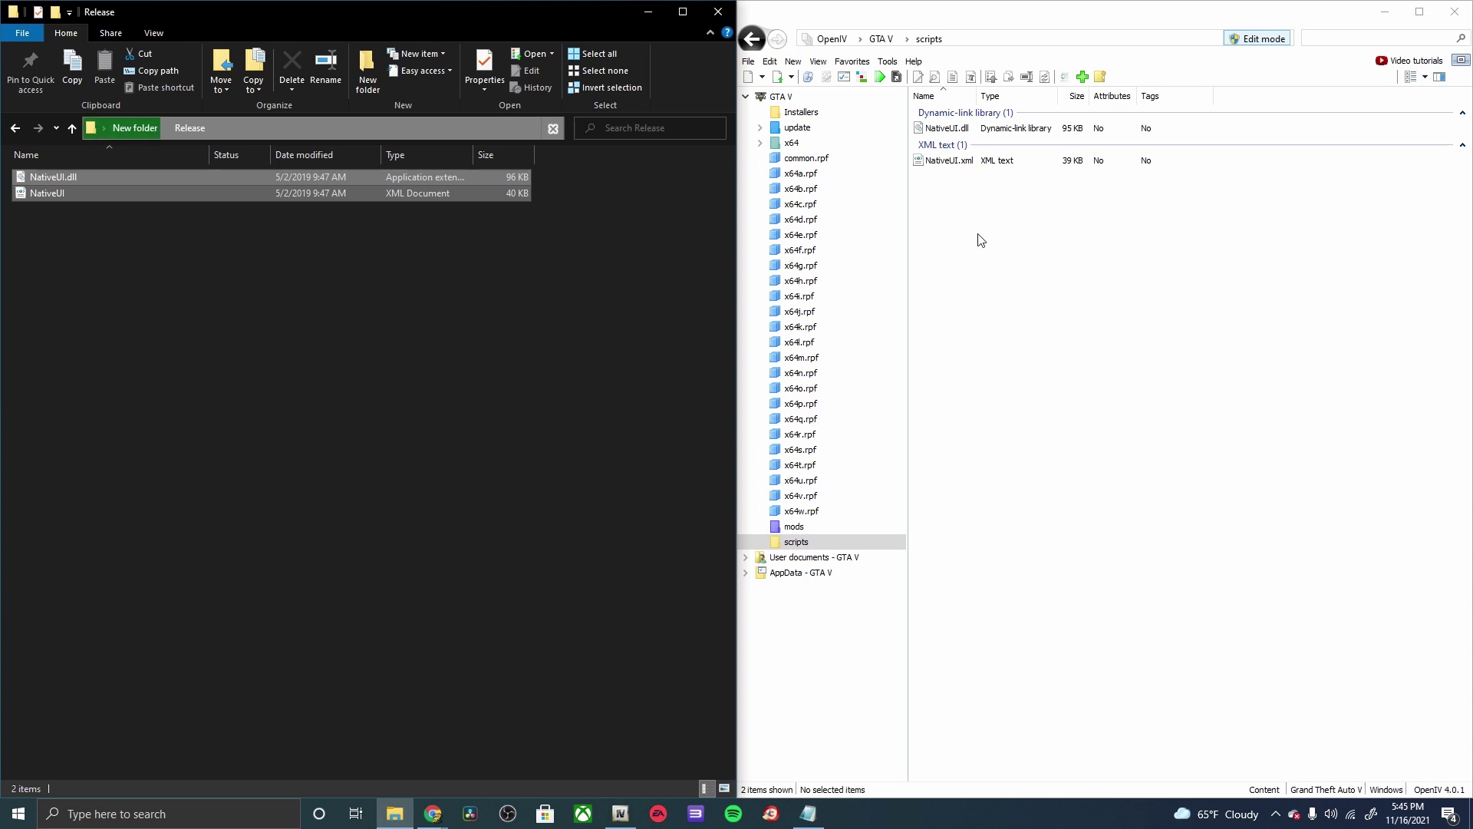
{"action": "left_click", "coordinate": [752, 39]}
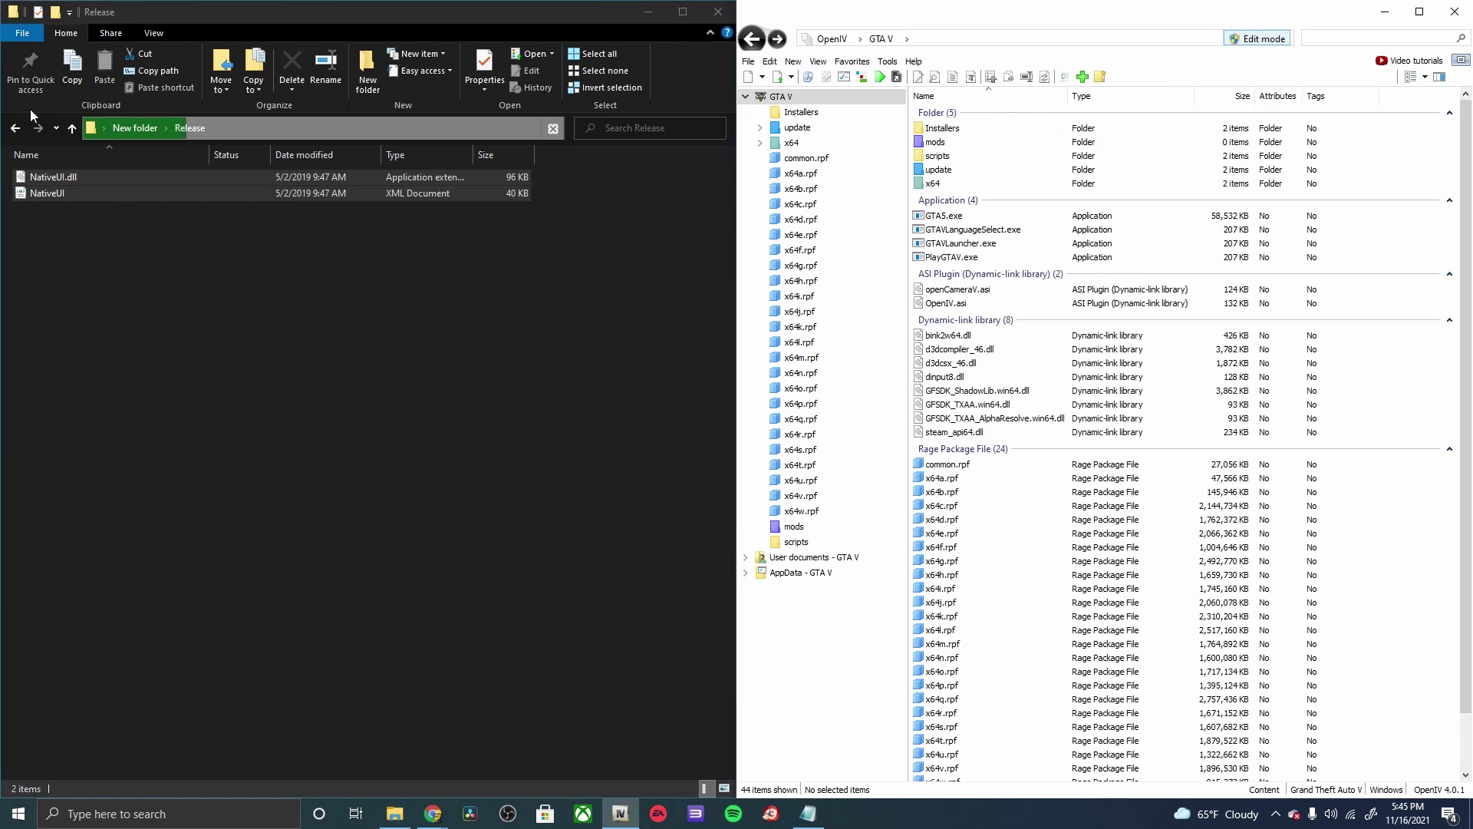
Copy dinput8.dll and ScriptHookV.dll from ScriptHookV_1.0.2372.0\bin into the GTA V root.
{"action": "left_click", "coordinate": [16, 127]}
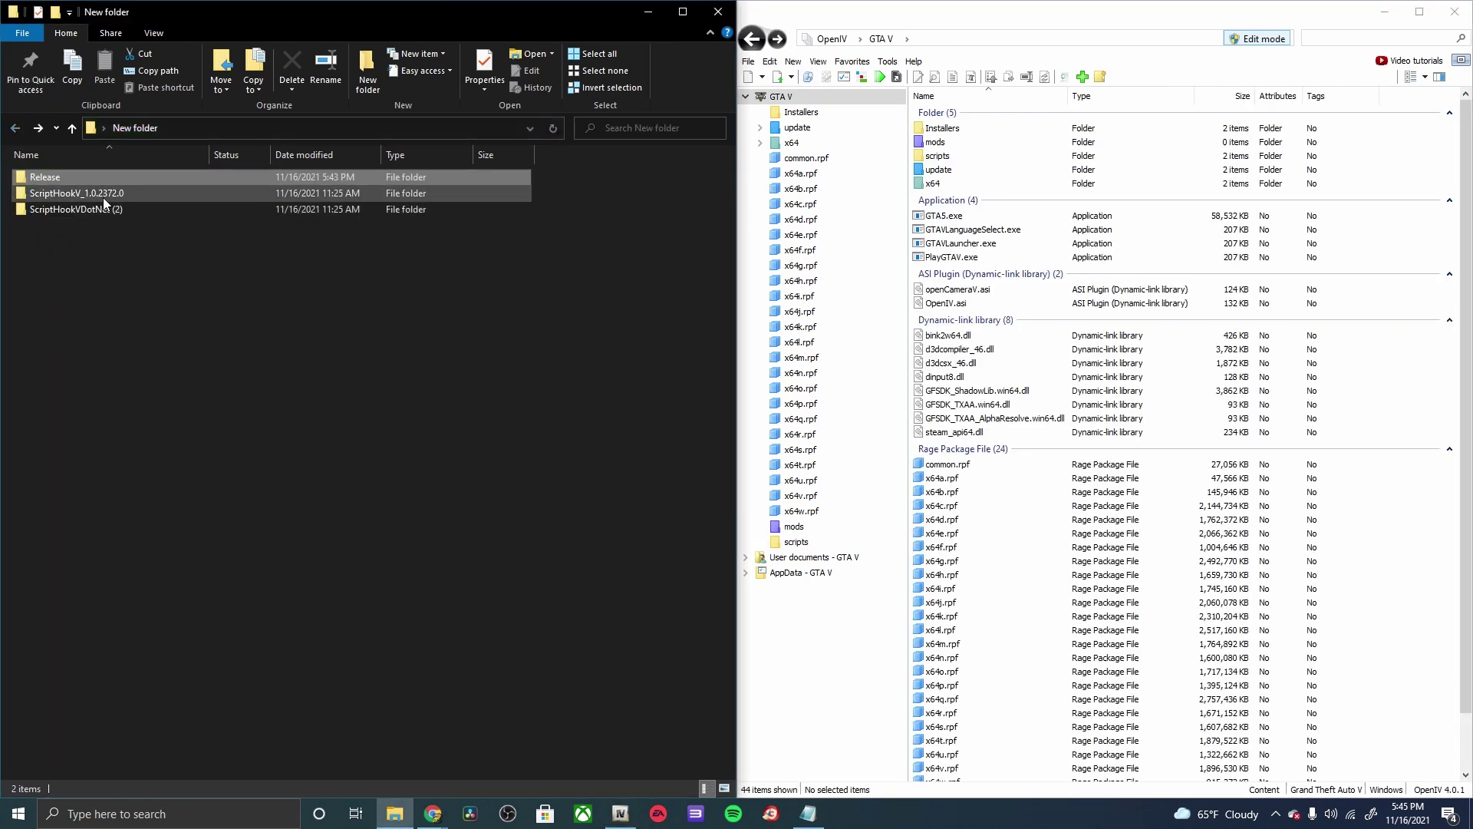
{"action": "double_click", "coordinate": [104, 199]}
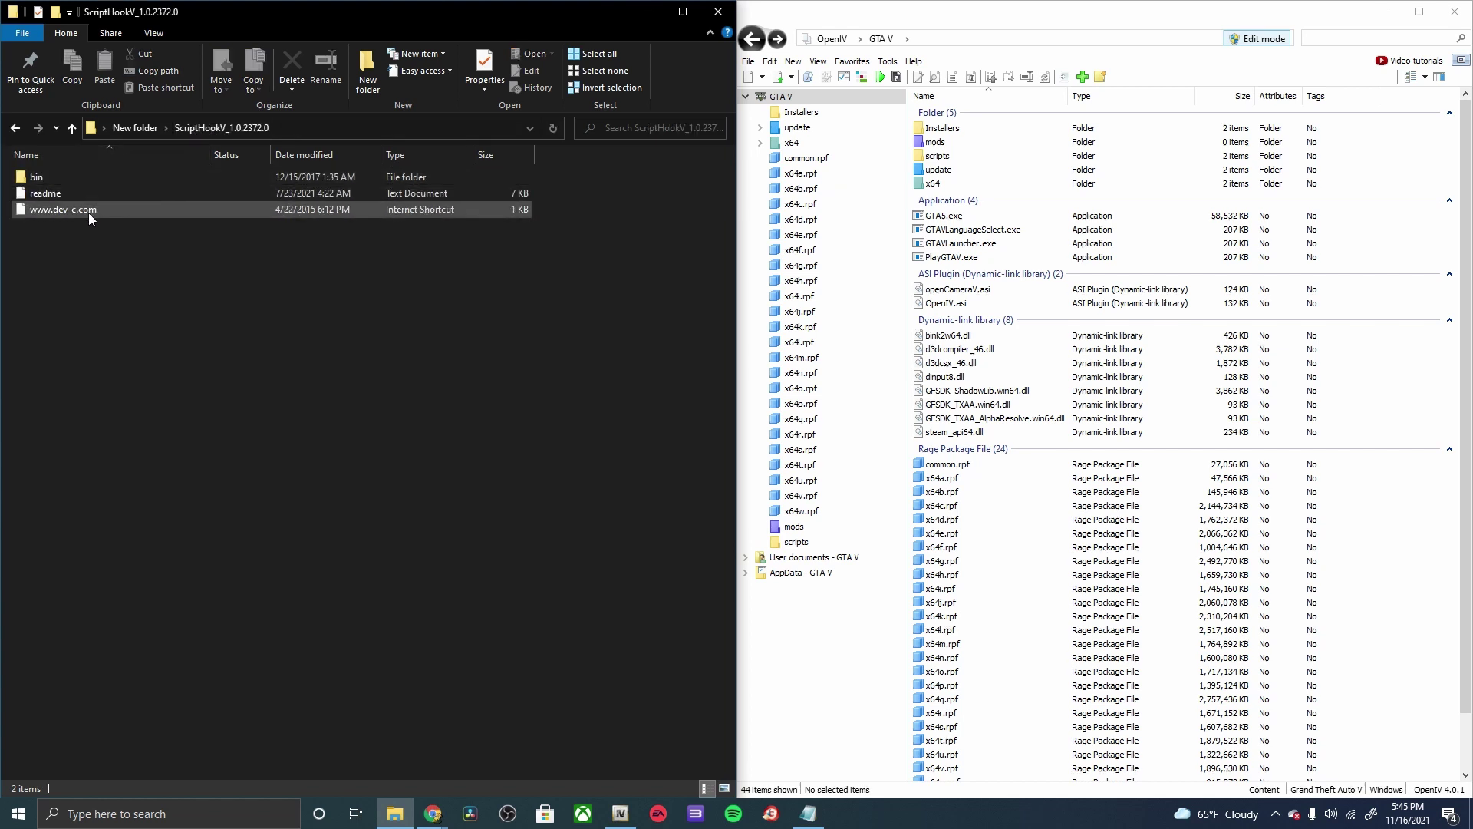
{"action": "double_click", "coordinate": [77, 177]}
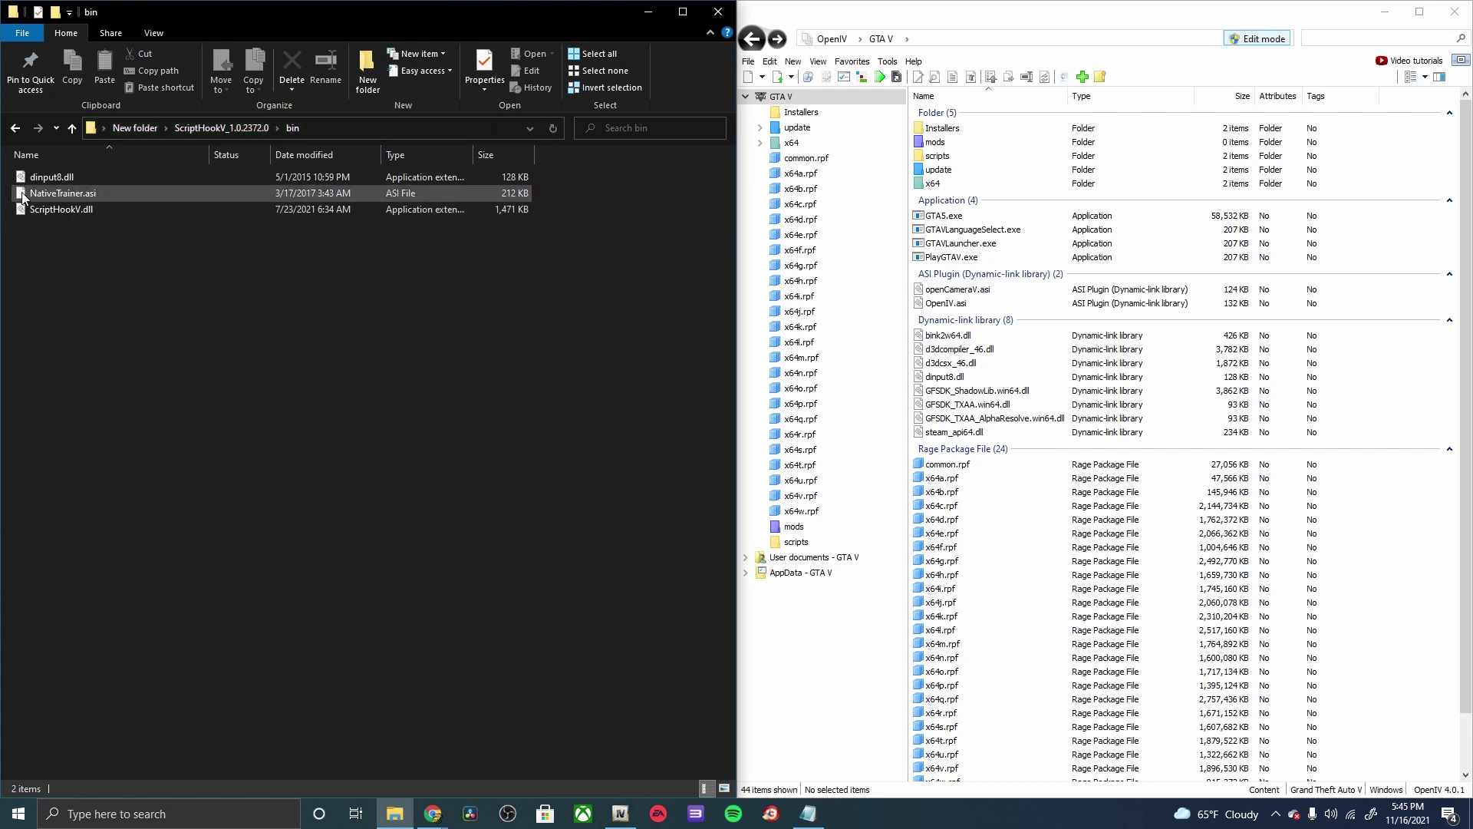
{"action": "left_click", "coordinate": [72, 177]}
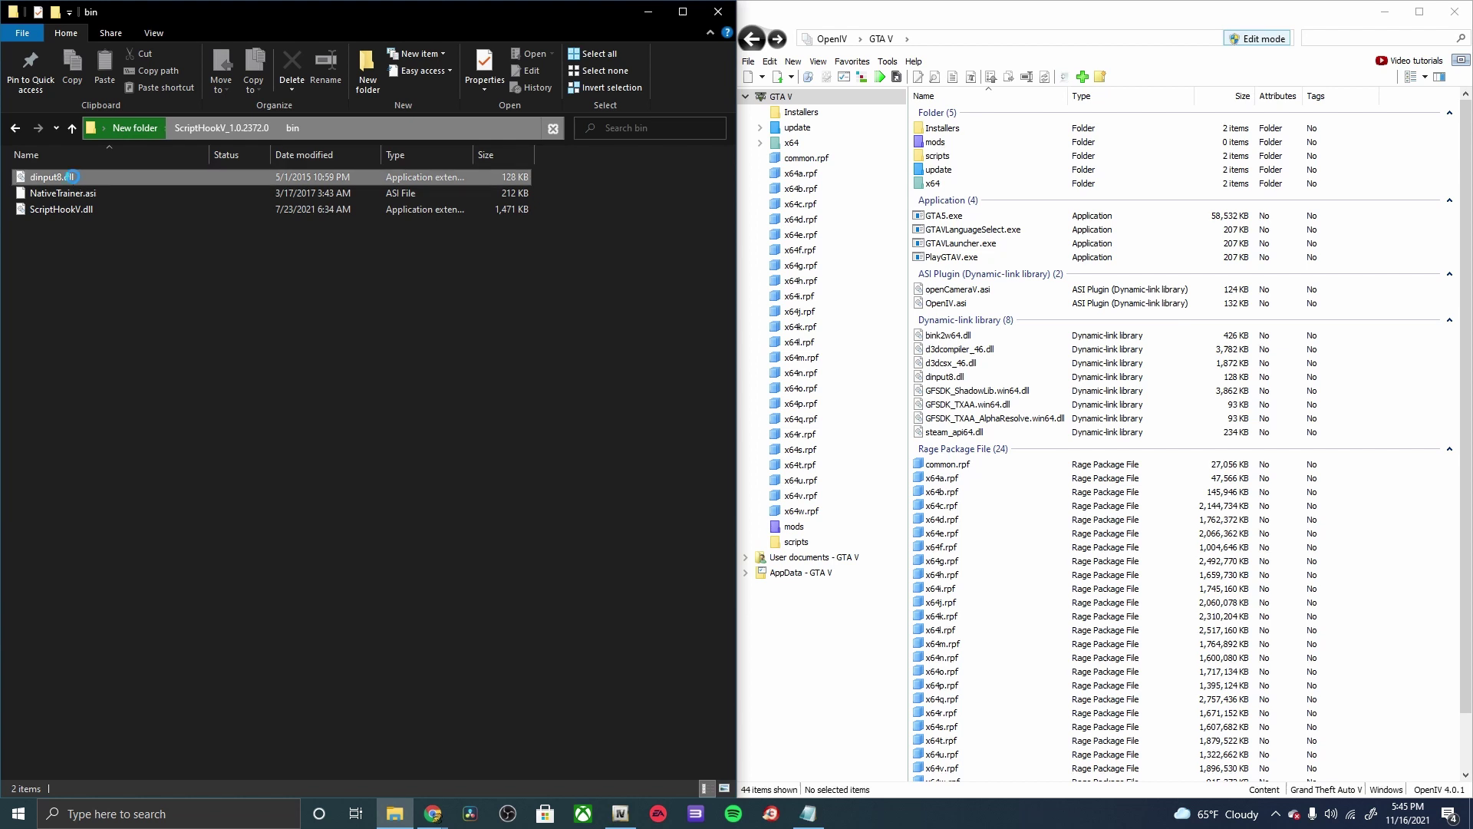
{"action": "left_click", "coordinate": [98, 215], "text": "ctrl"}
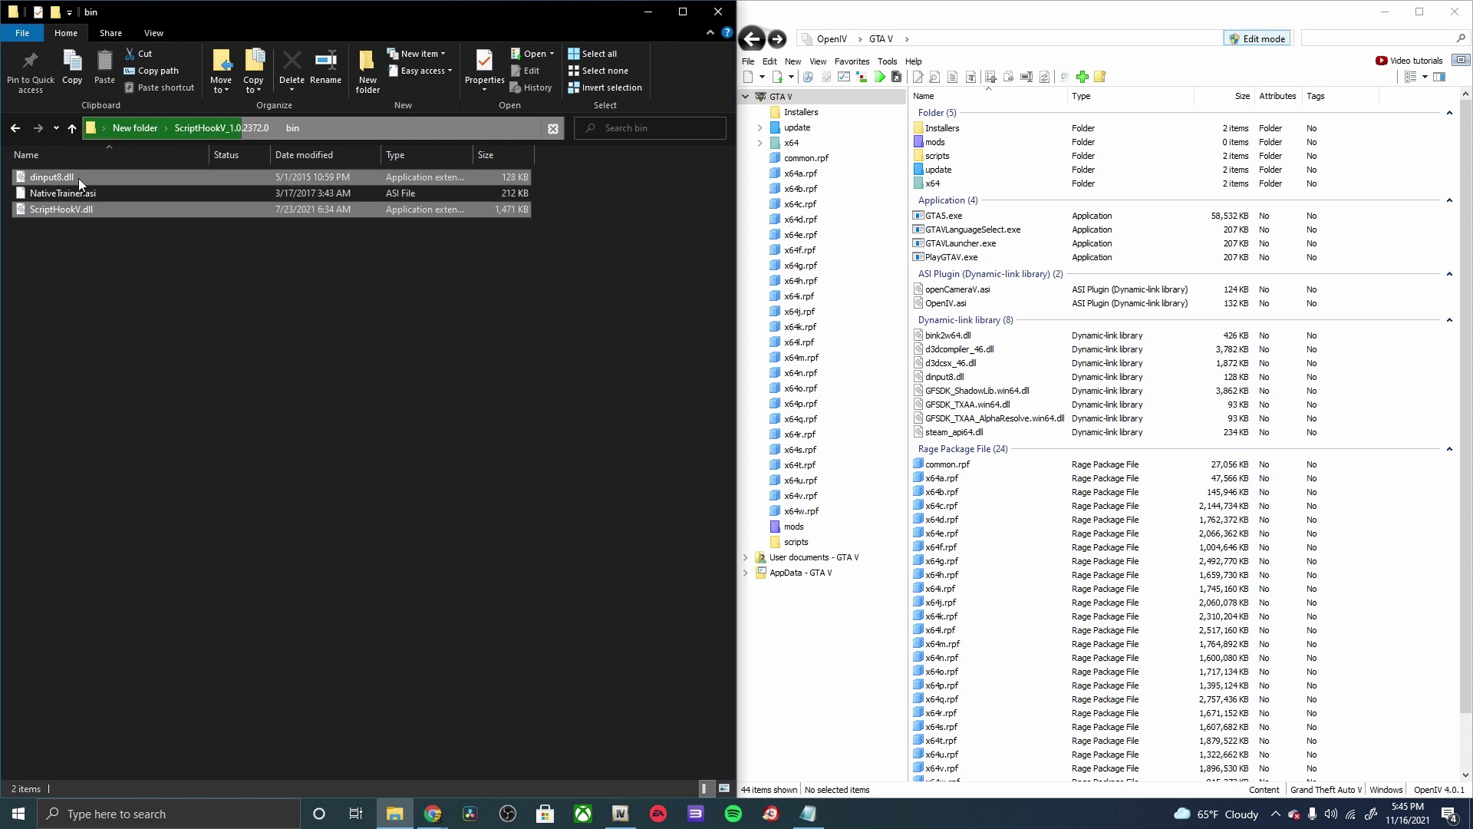
{"action": "left_click_drag", "start_coordinate": [78, 178], "coordinate": [1368, 253]}
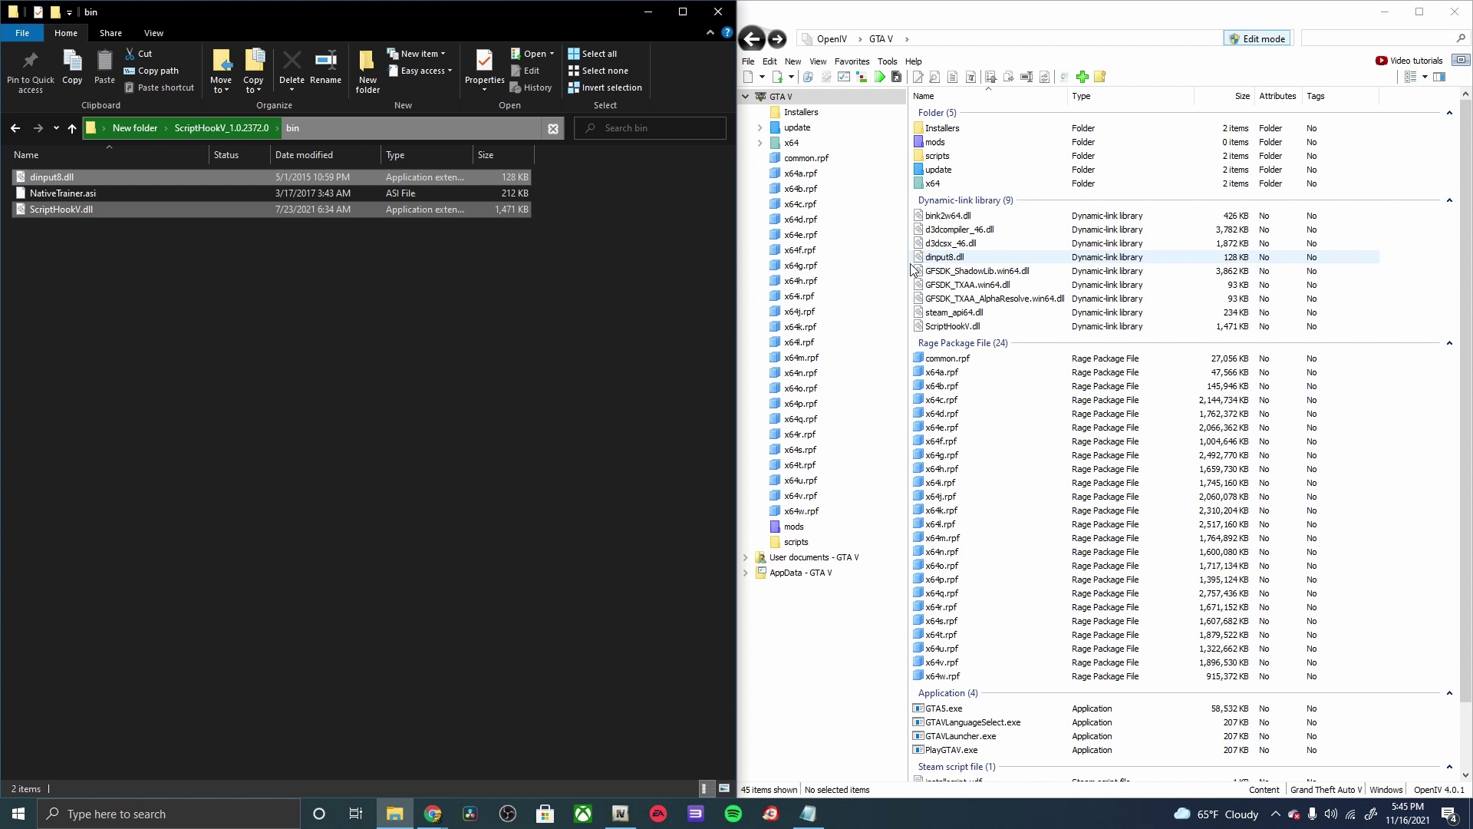
Copy the six files from ScriptHookVDotNet (2) into the GTA V root, then open scripts.
{"action": "left_click", "coordinate": [18, 129]}
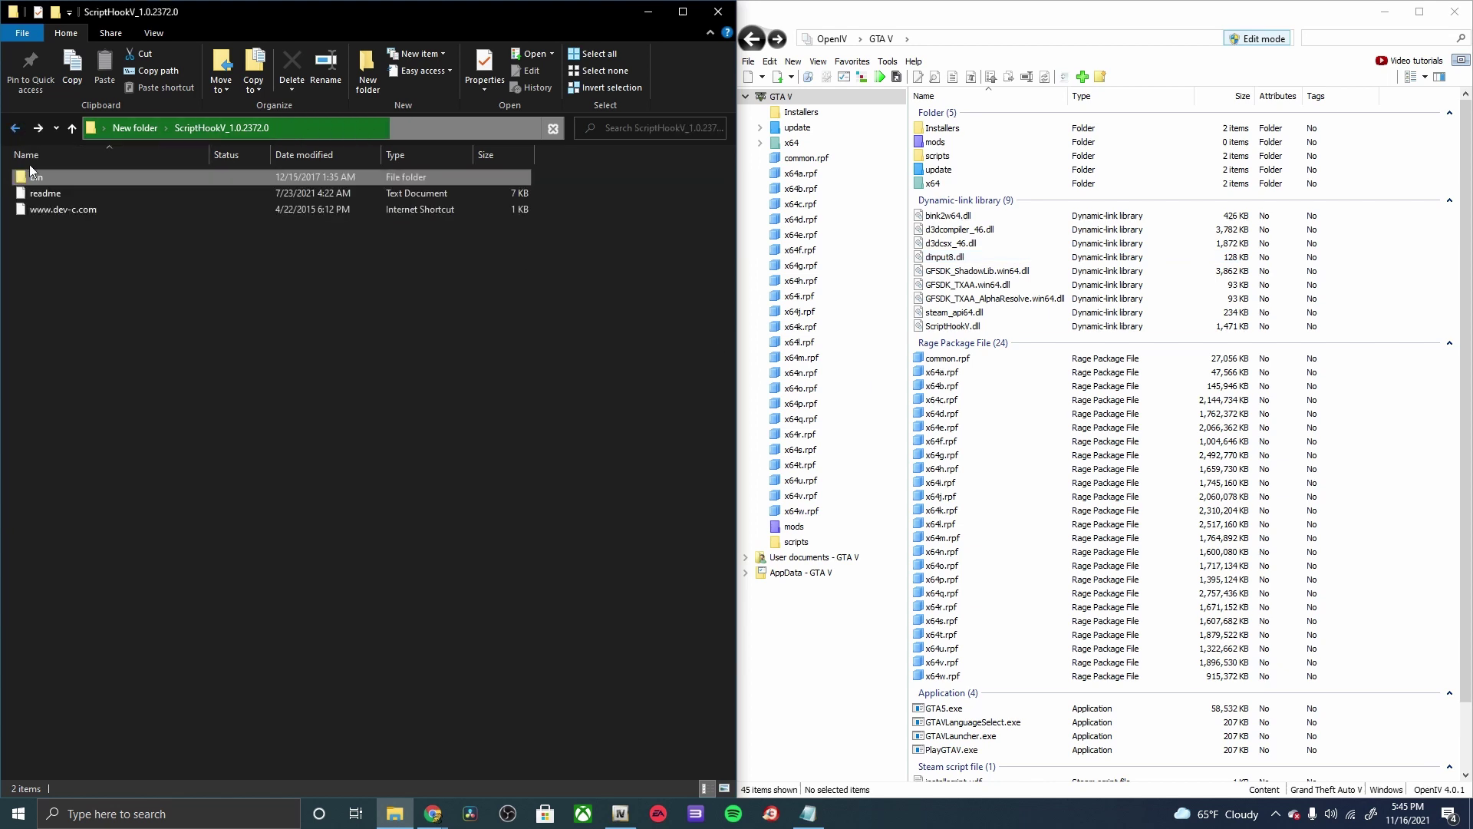
{"action": "left_click", "coordinate": [19, 129]}
{"action": "double_click", "coordinate": [84, 209]}
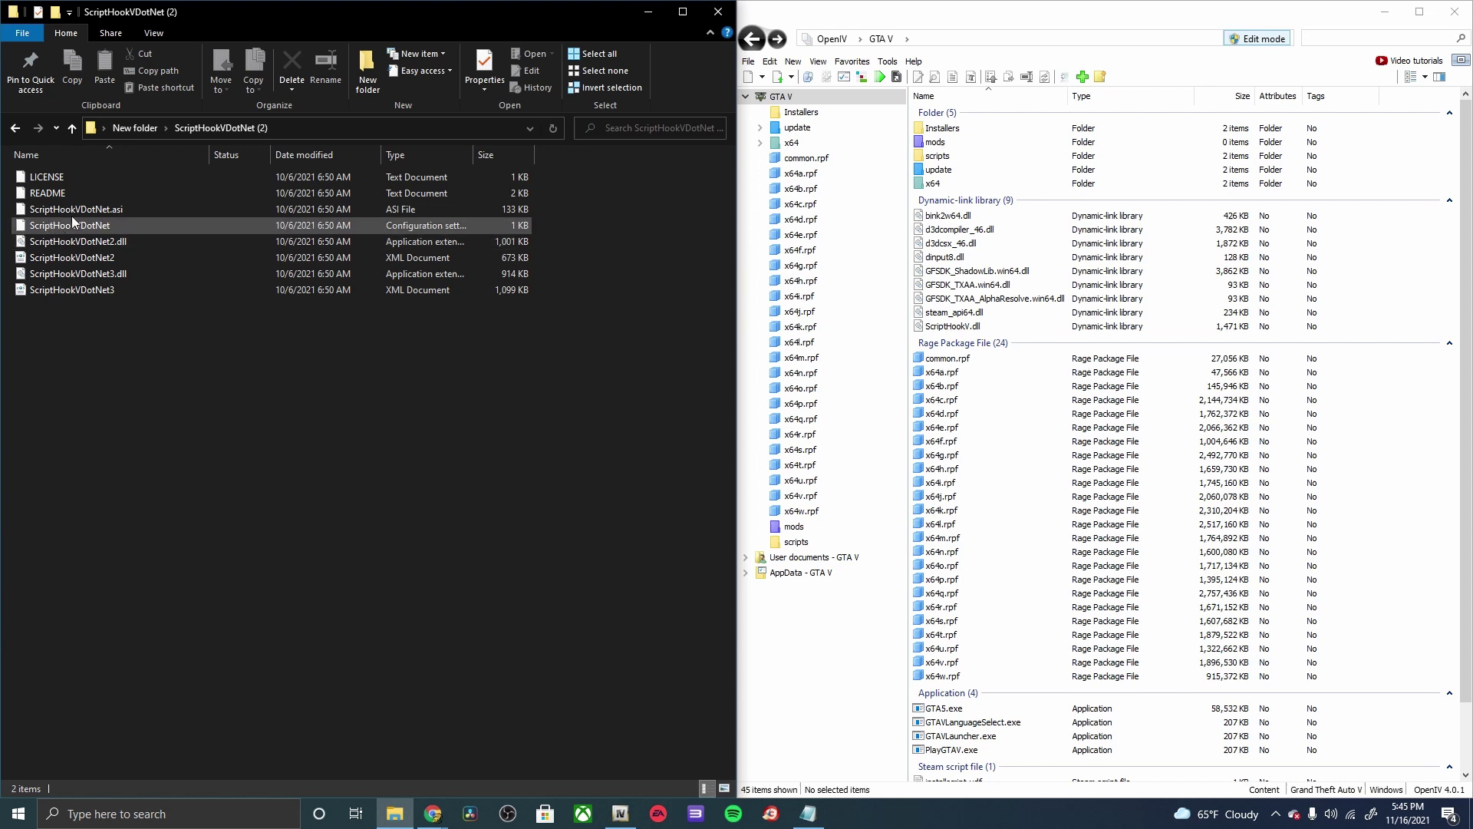
{"action": "left_click", "coordinate": [50, 293]}
{"action": "left_click_drag", "start_coordinate": [66, 233], "coordinate": [1373, 477]}
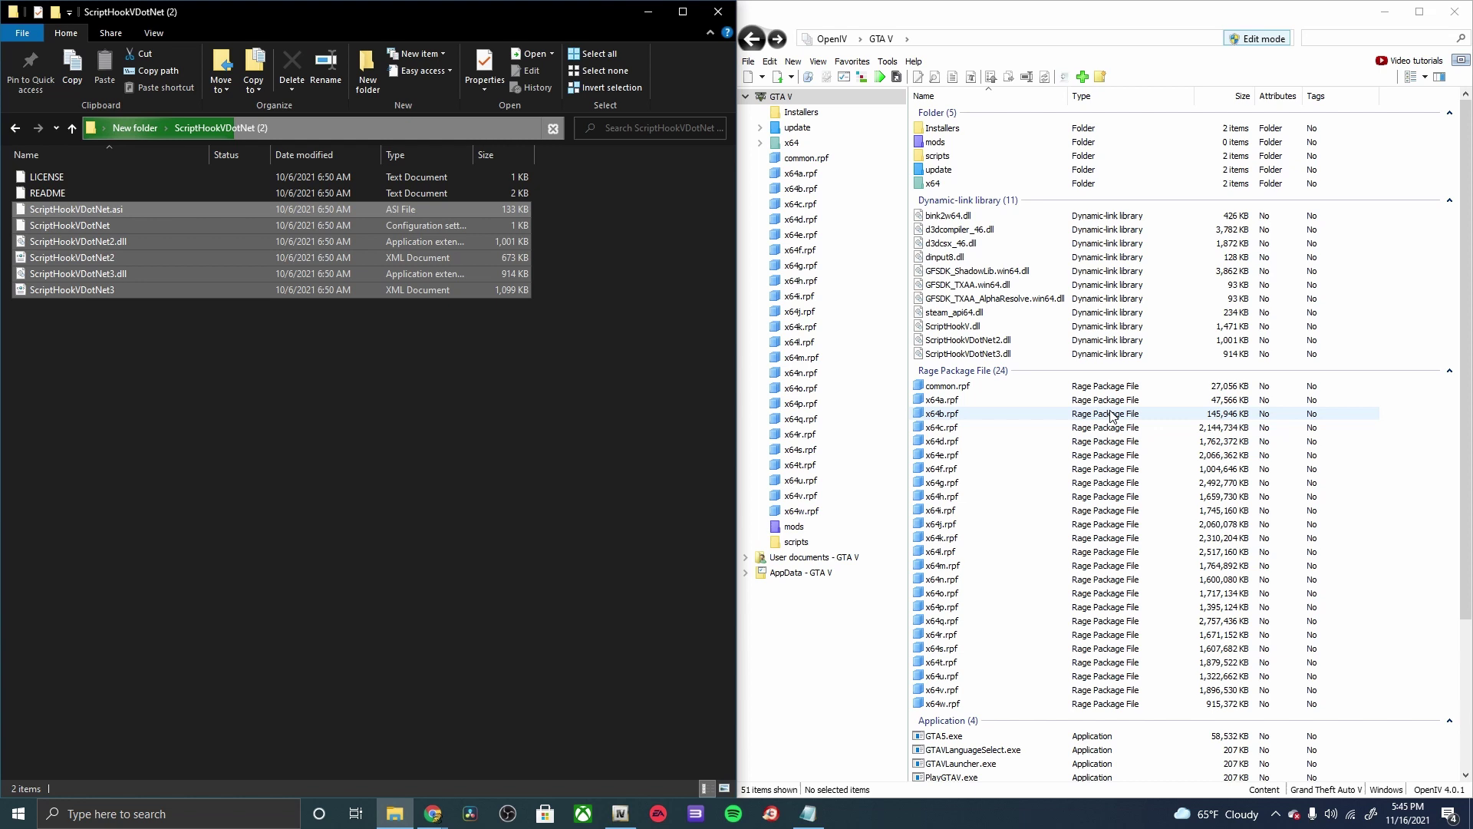
{"action": "left_click", "coordinate": [796, 542]}
Go back to the GTA V root to review ScriptHookVDotNet.asi and ScriptHookVDotNet.ini among 51 items.
{"action": "left_click", "coordinate": [220, 321]}
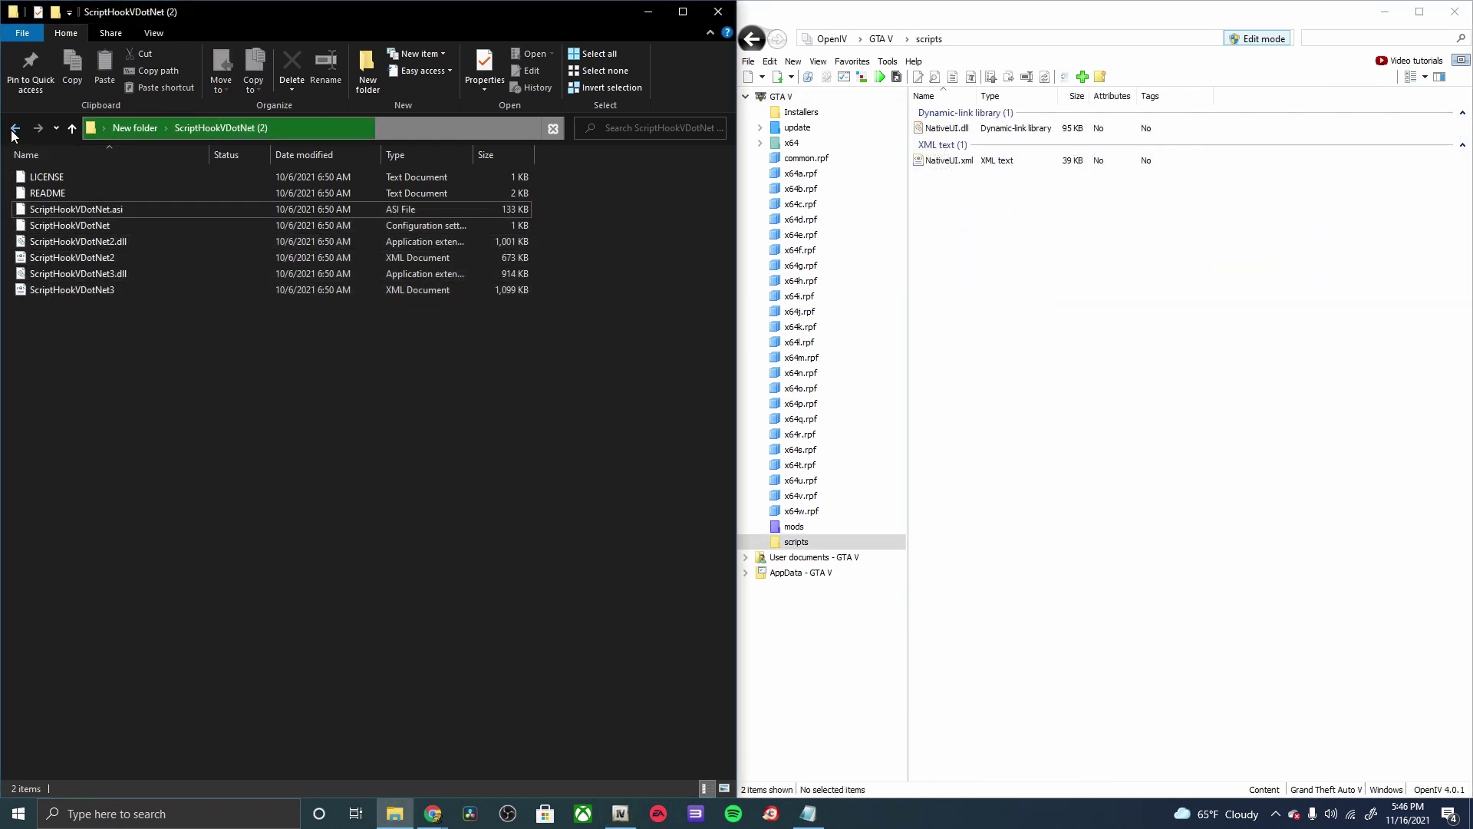
{"action": "key", "text": "alt+Up"}
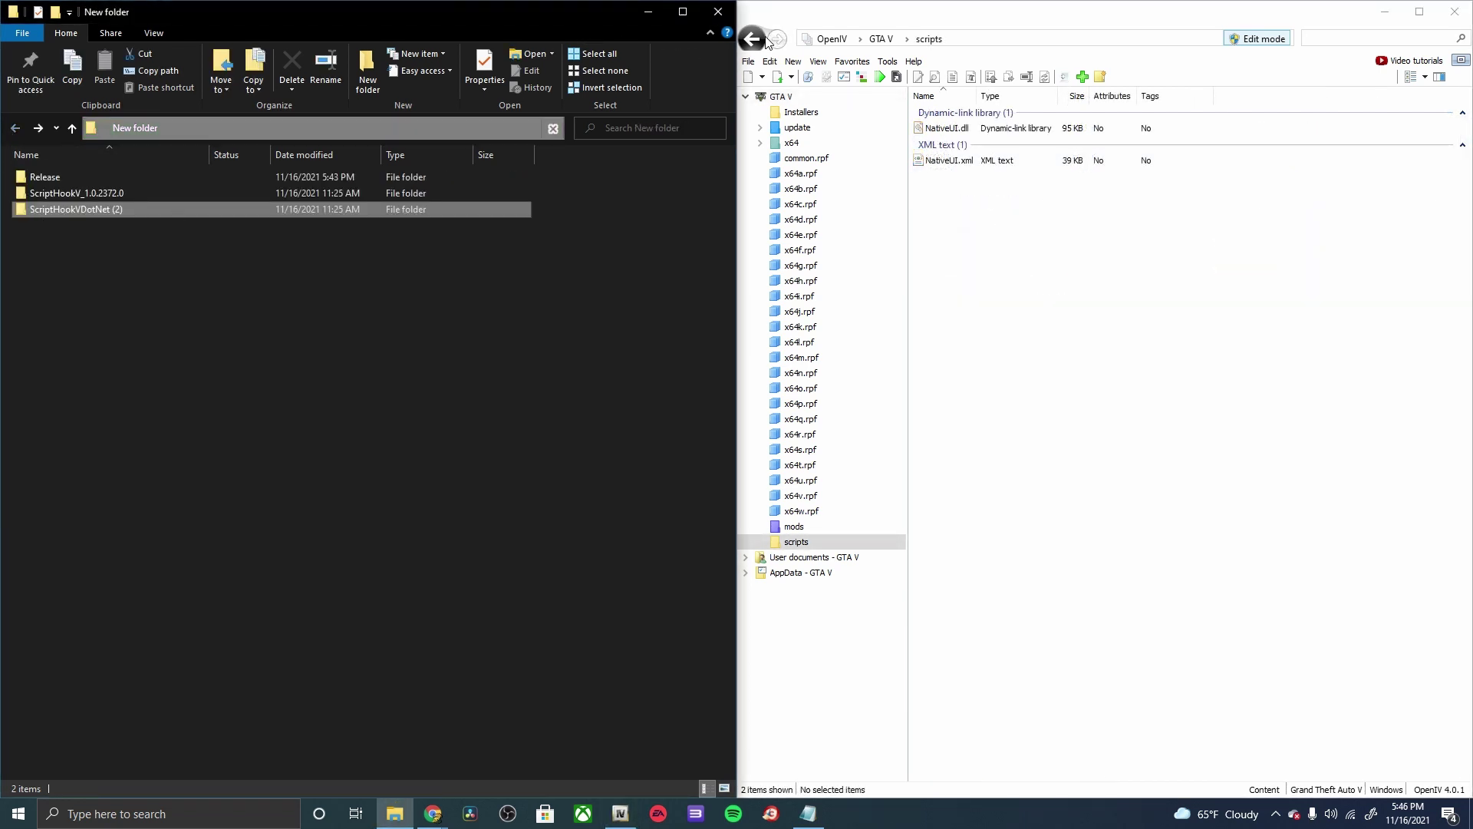
{"action": "left_click", "coordinate": [752, 38]}
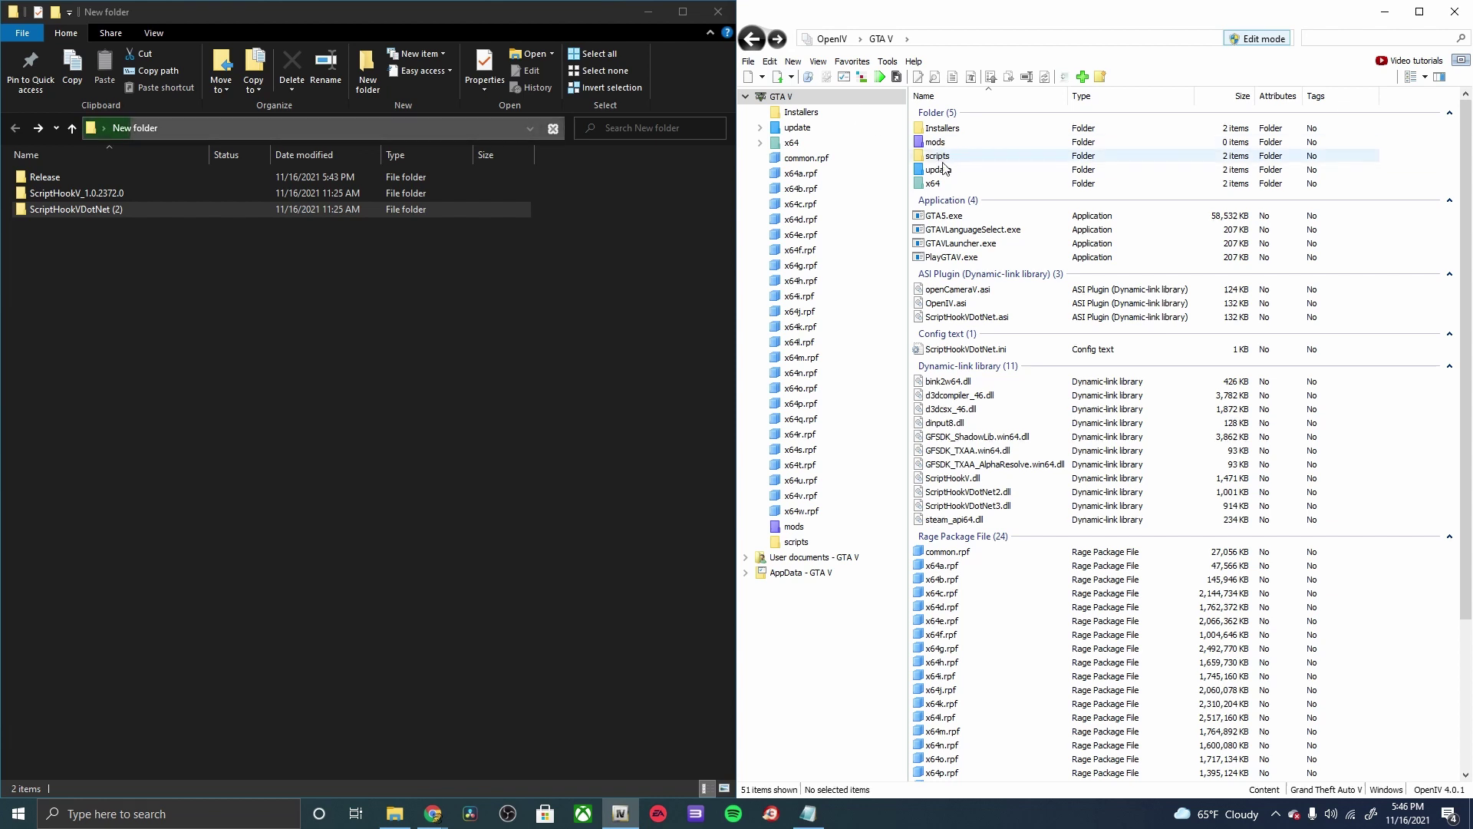